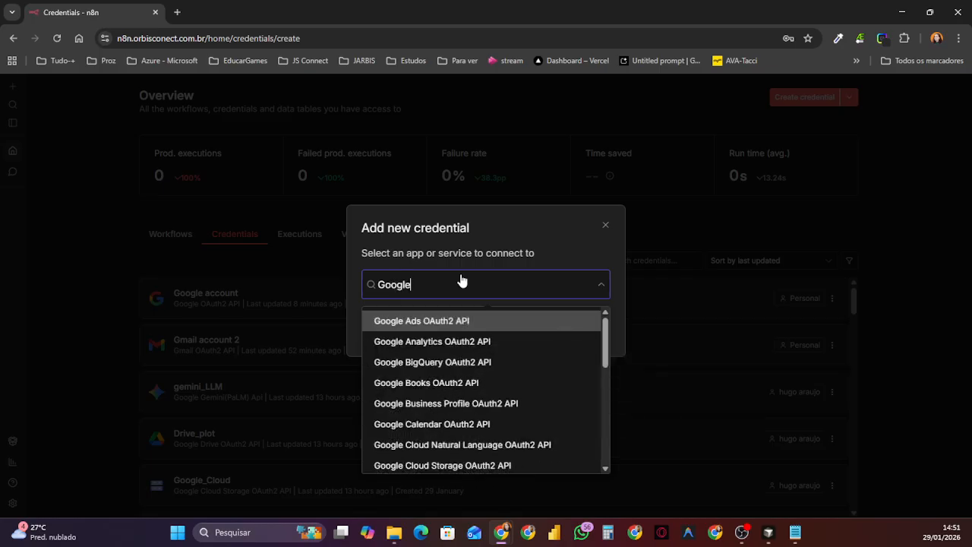
Step: Start a new credential of type Google OAuth2 API and look through its connection fields
scroll(510, 391, down, 1)
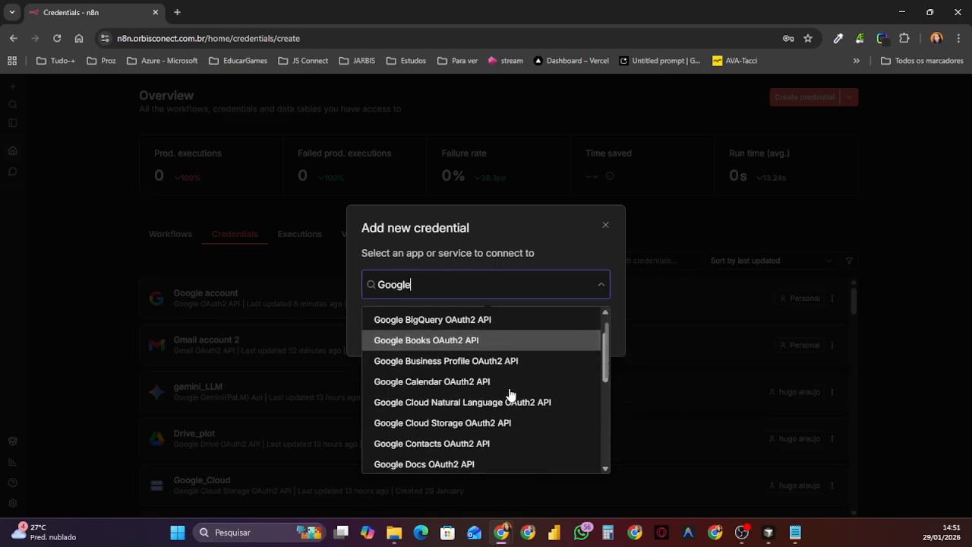
scroll(511, 393, down, 2)
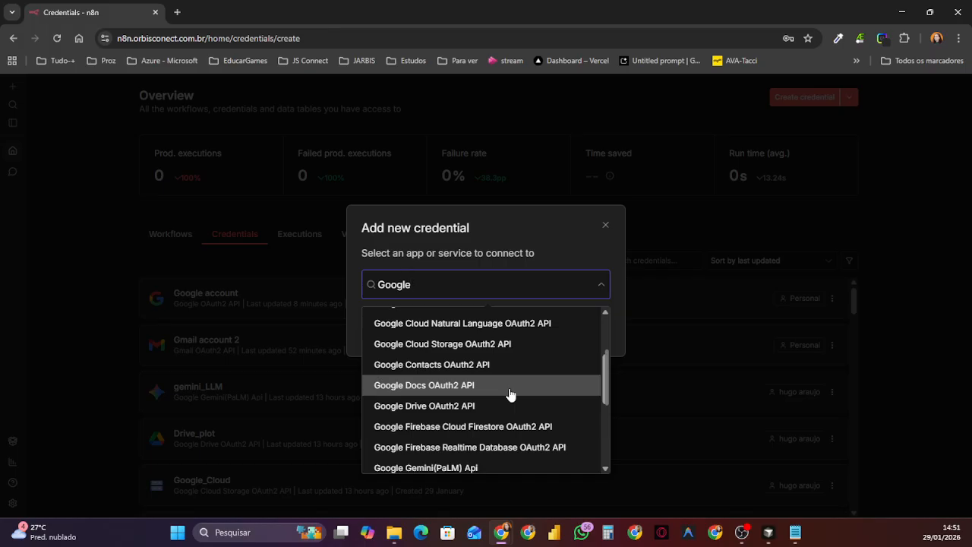
scroll(516, 383, down, 2)
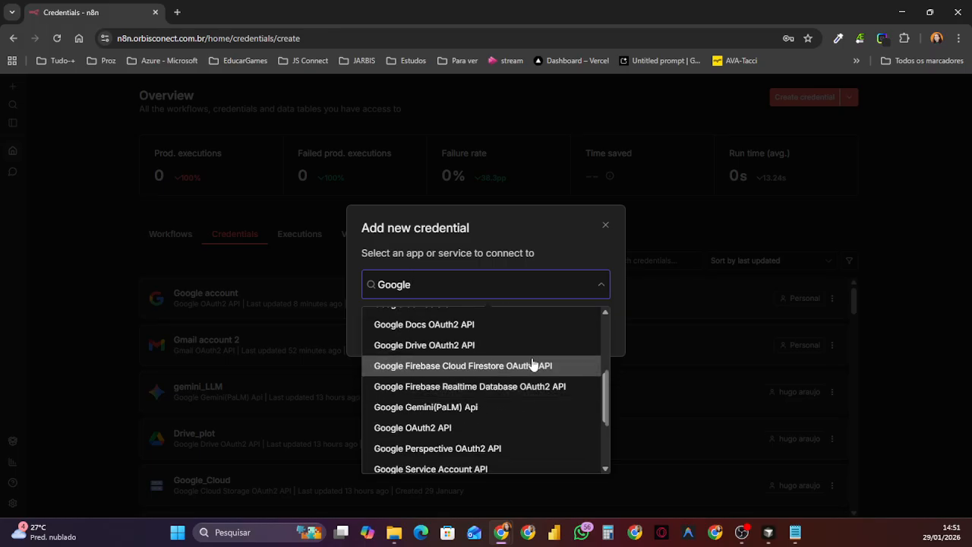
scroll(532, 368, up, 3)
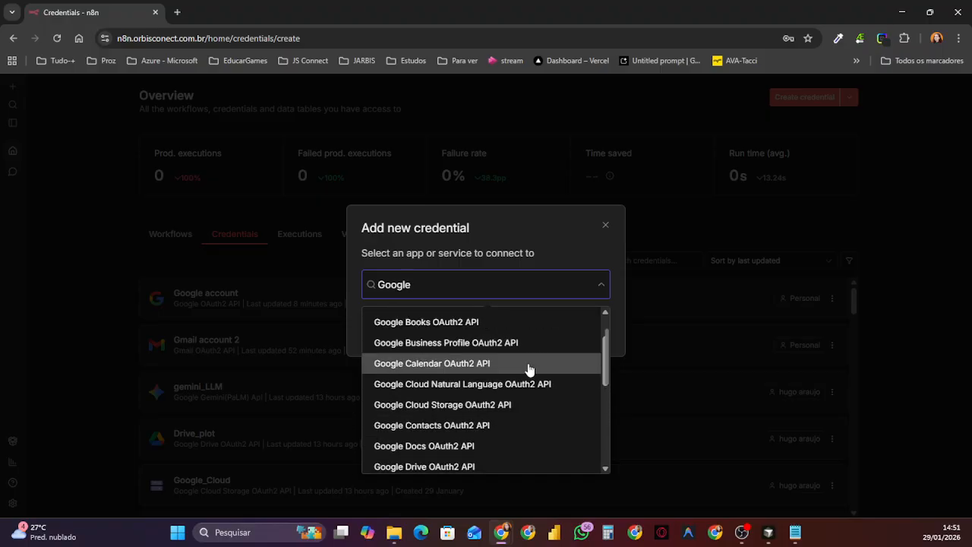
scroll(529, 369, down, 3)
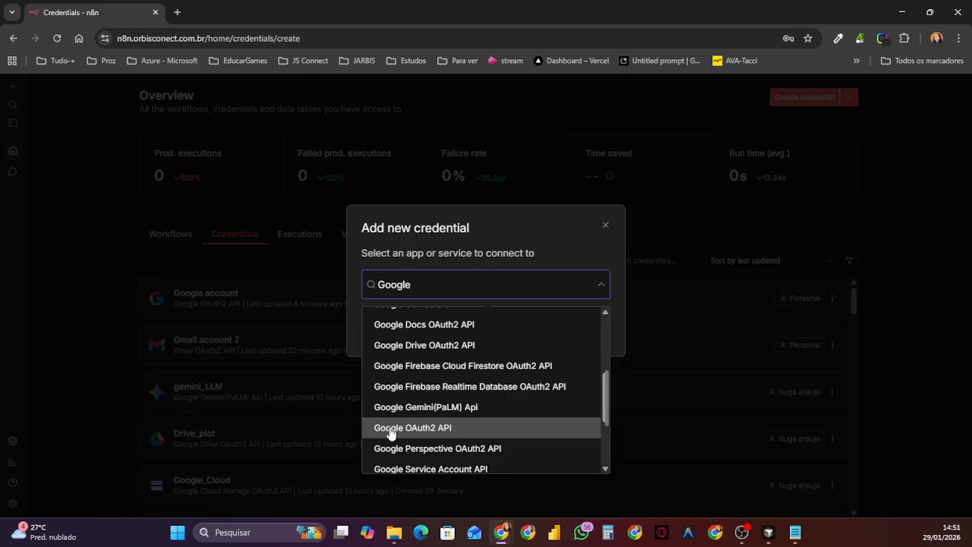
click(462, 428)
click(577, 340)
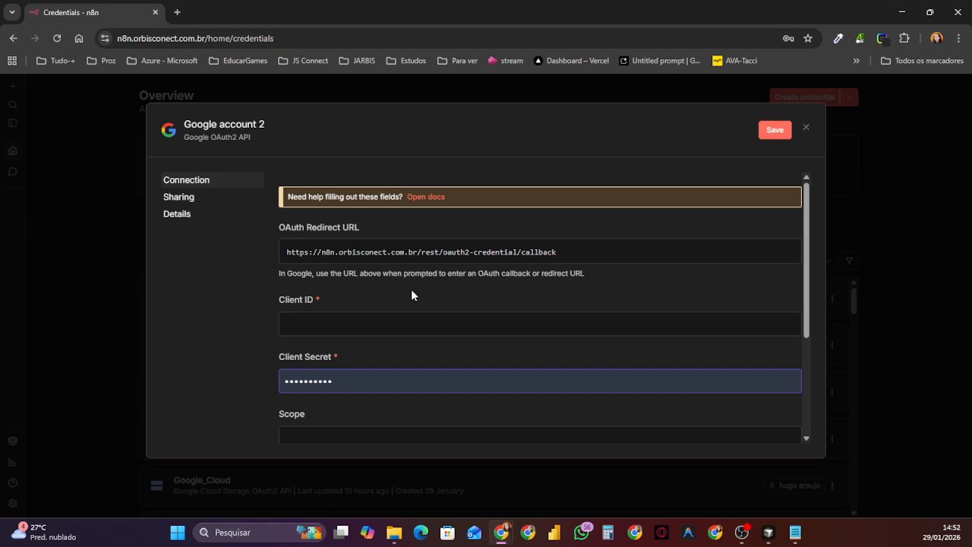
scroll(410, 290, down, 1)
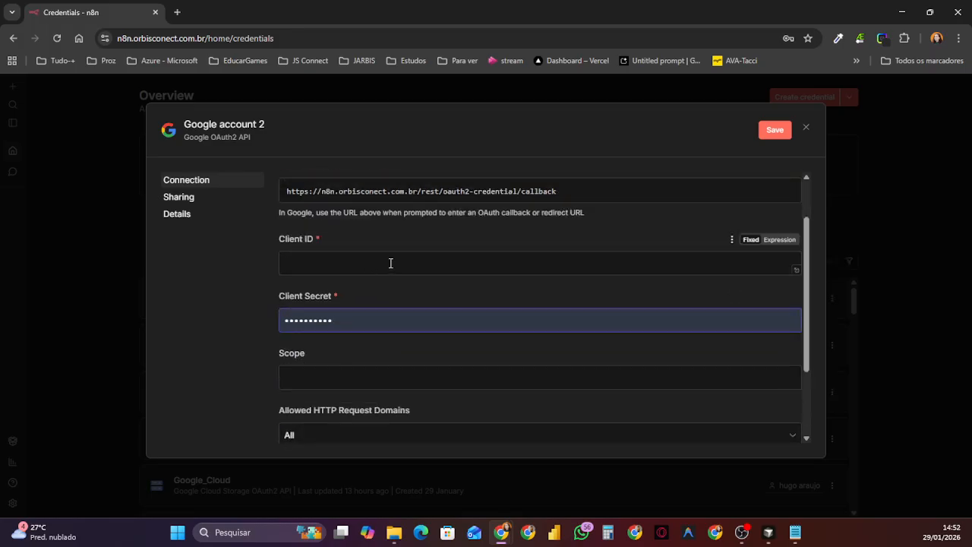
scroll(390, 262, down, 1)
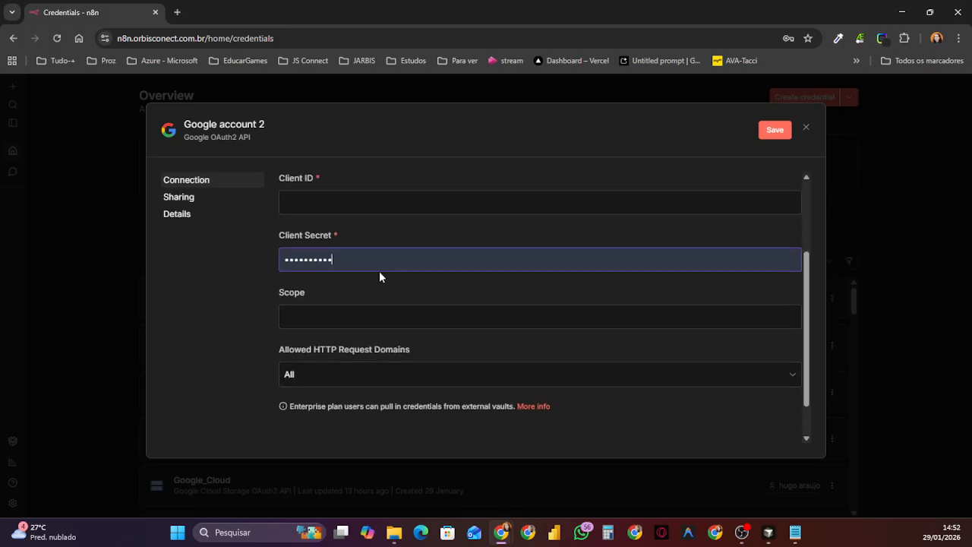
scroll(392, 261, down, 1)
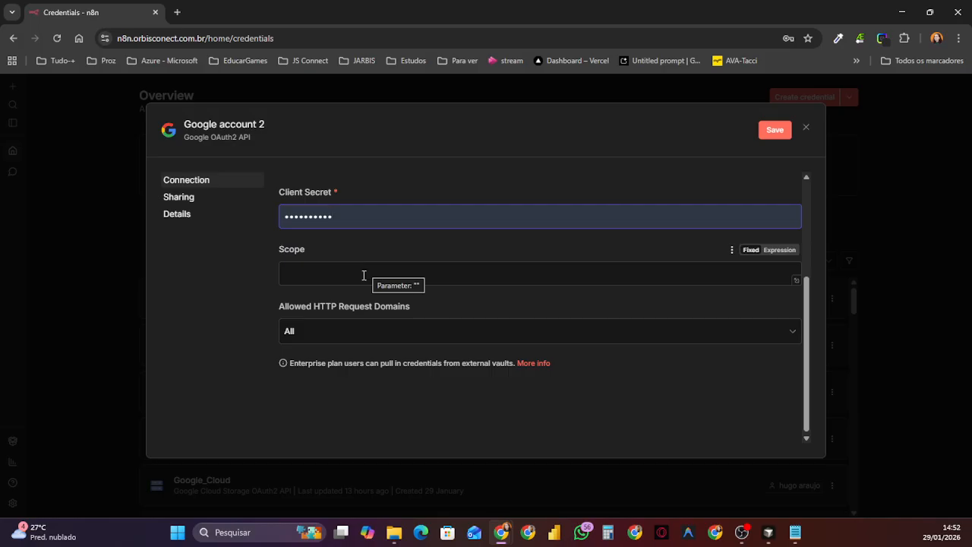
Step: Search Google for "google console" in a new browser tab
click(177, 13)
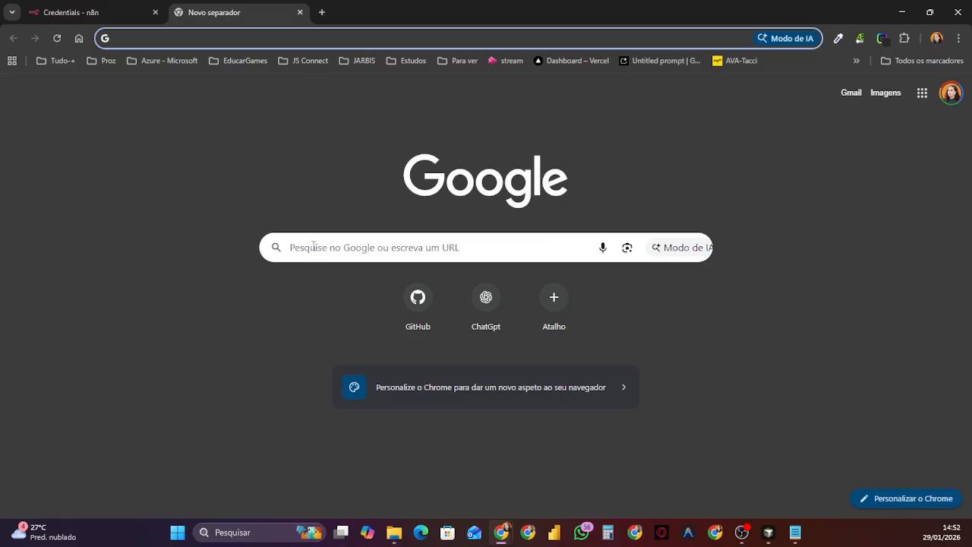
click(313, 246)
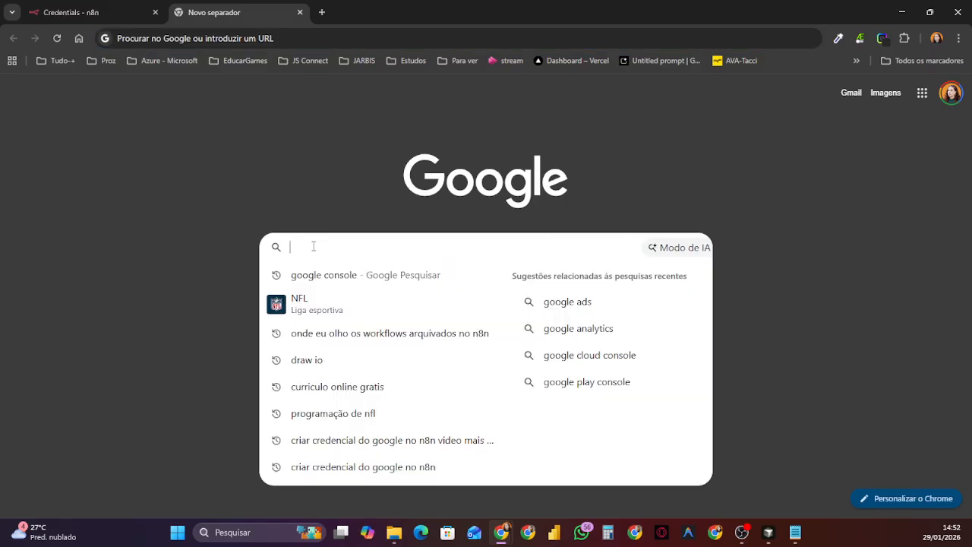
text(goo)
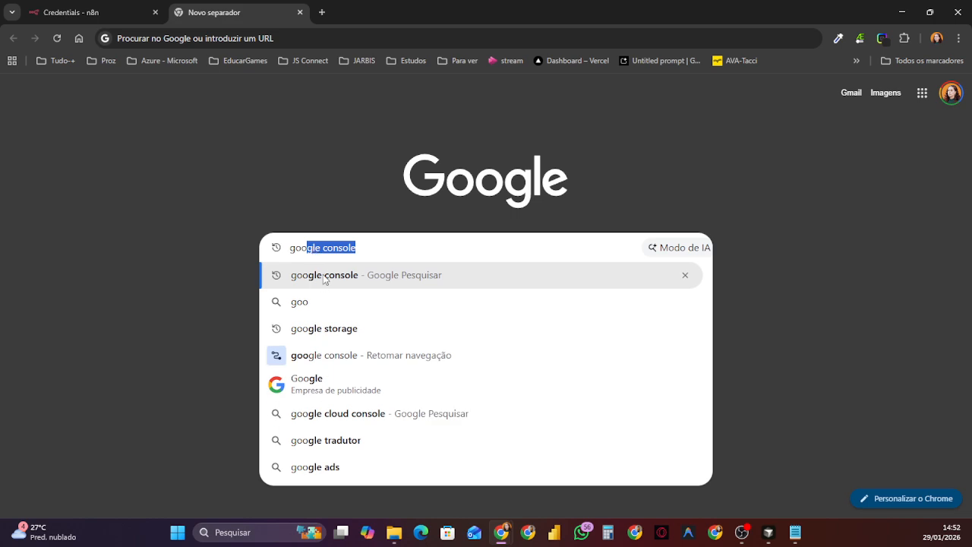
click(322, 280)
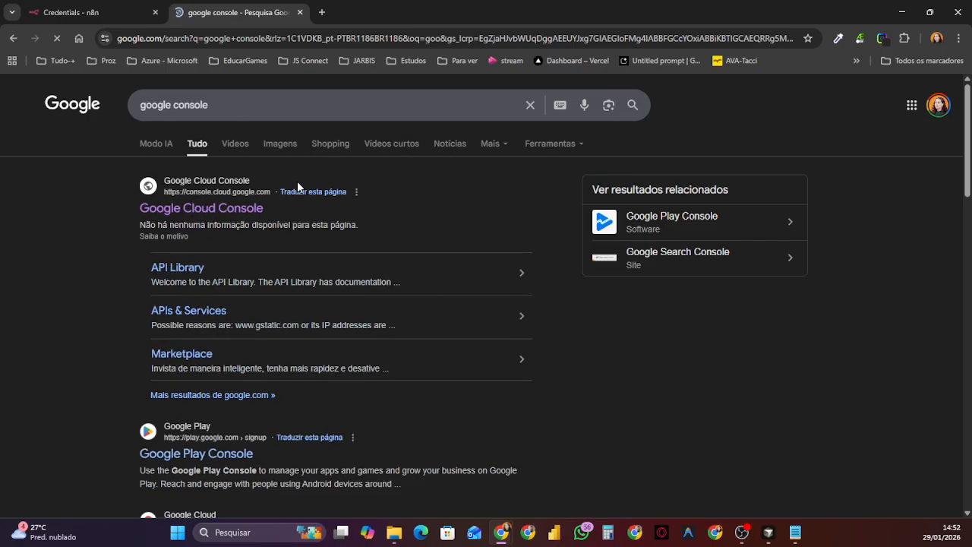
Step: Open the Google Cloud Console site at console.cloud.google.com from the search results
scroll(238, 373, down, 3)
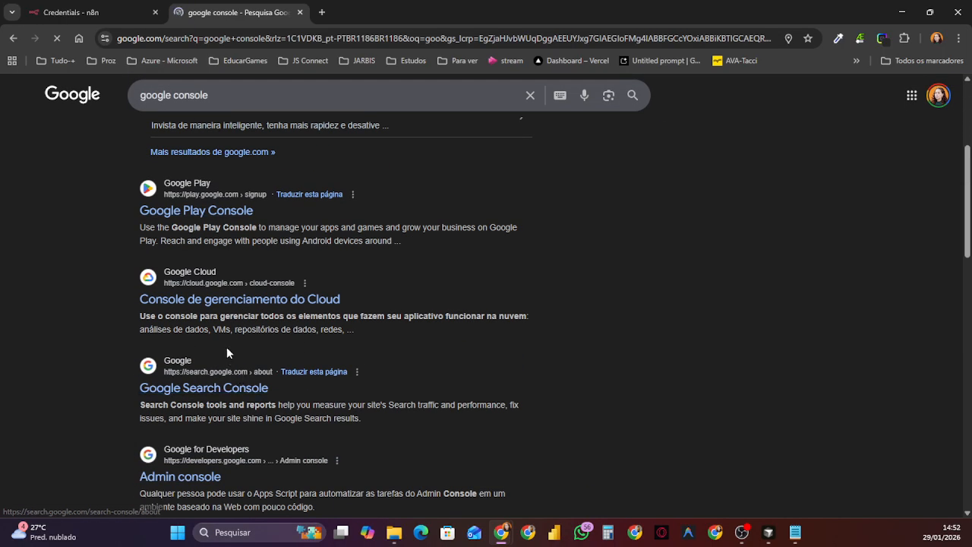
scroll(226, 340, up, 1)
scroll(227, 340, up, 3)
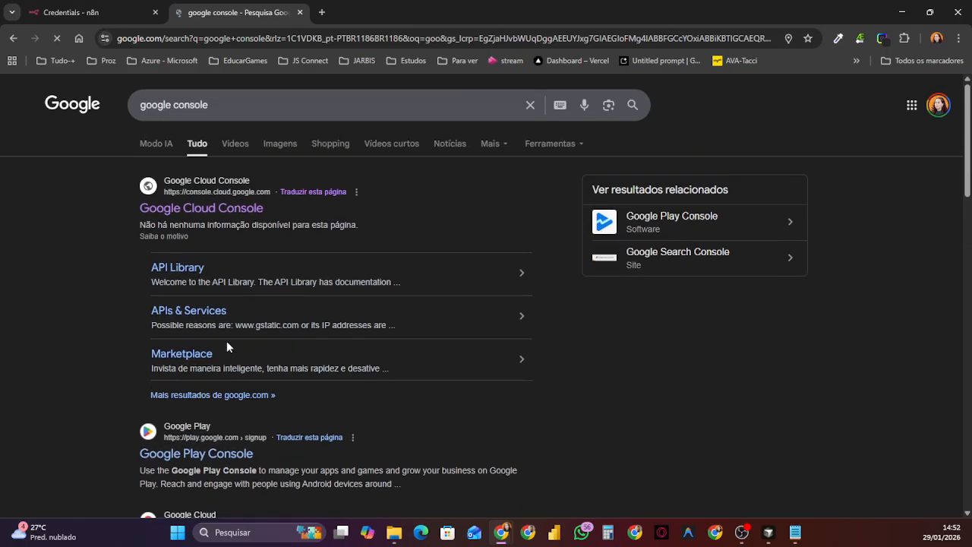
scroll(232, 262, up, 1)
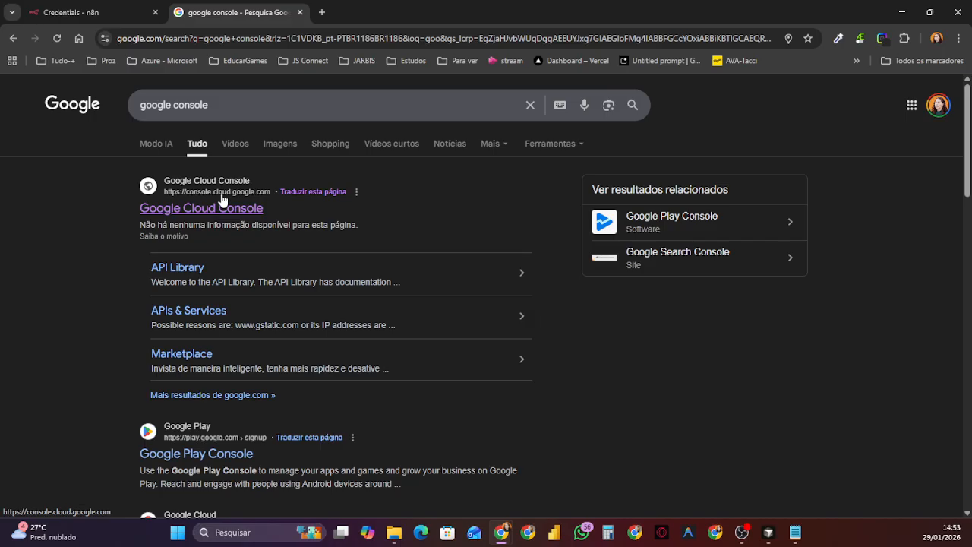
scroll(222, 199, down, 3)
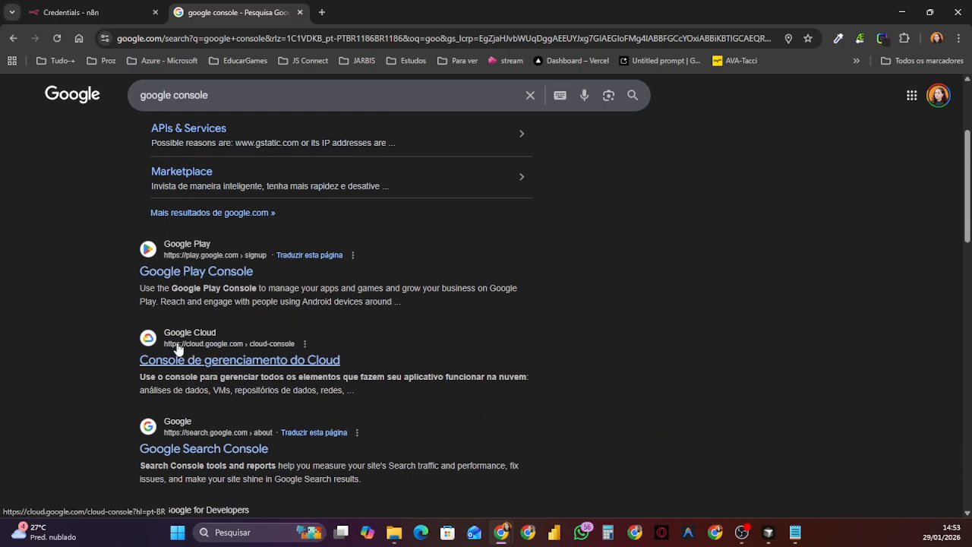
scroll(205, 334, up, 3)
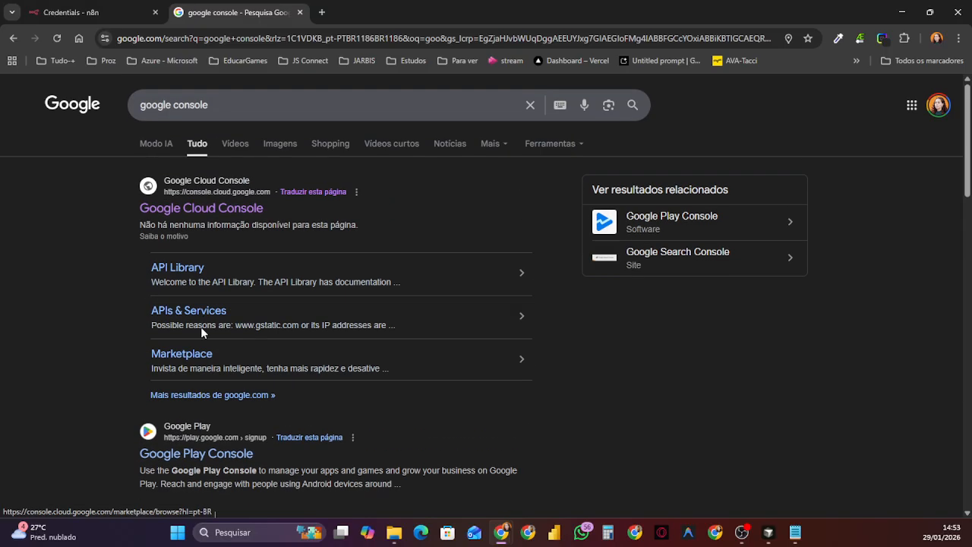
click(192, 205)
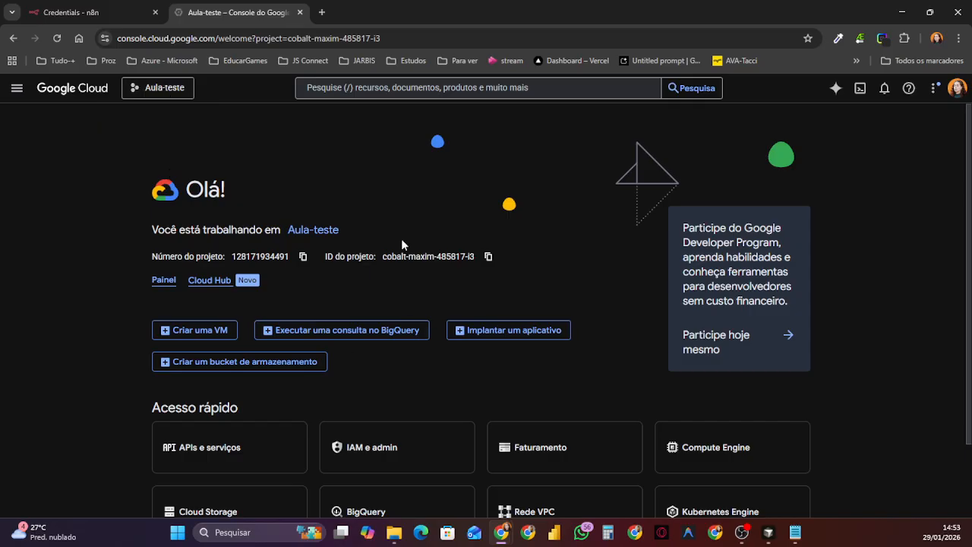
Step: Create a new Google Cloud project named "Projeto-credencial" without an organization
click(156, 90)
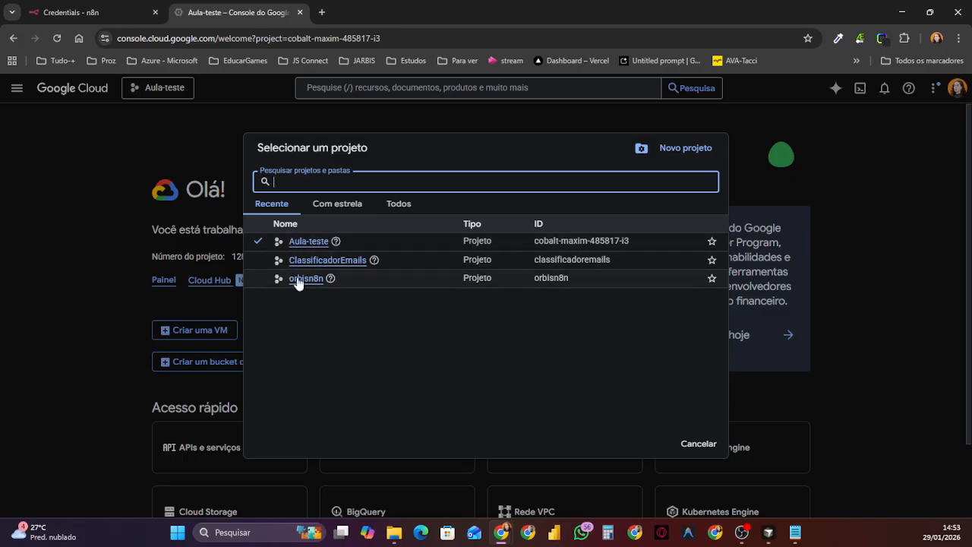
click(689, 150)
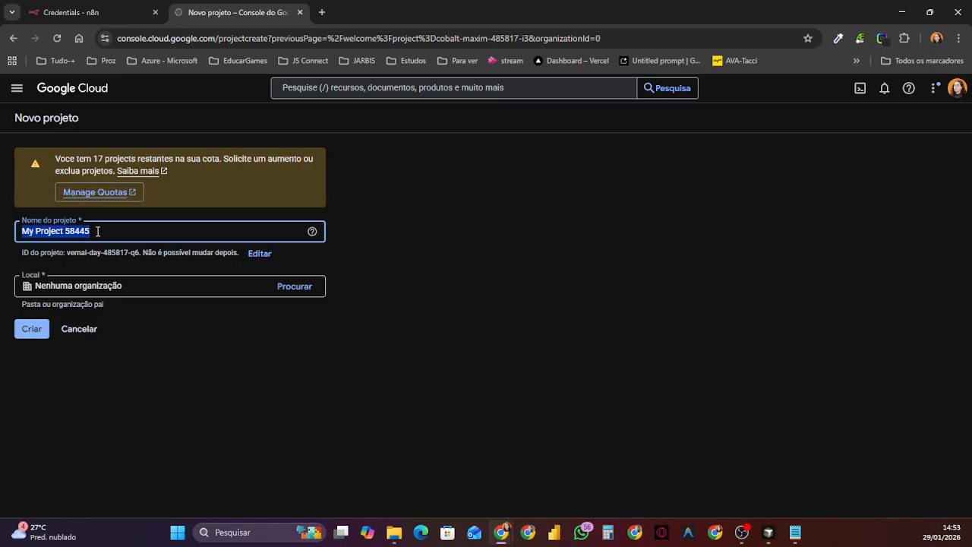
text(Projet)
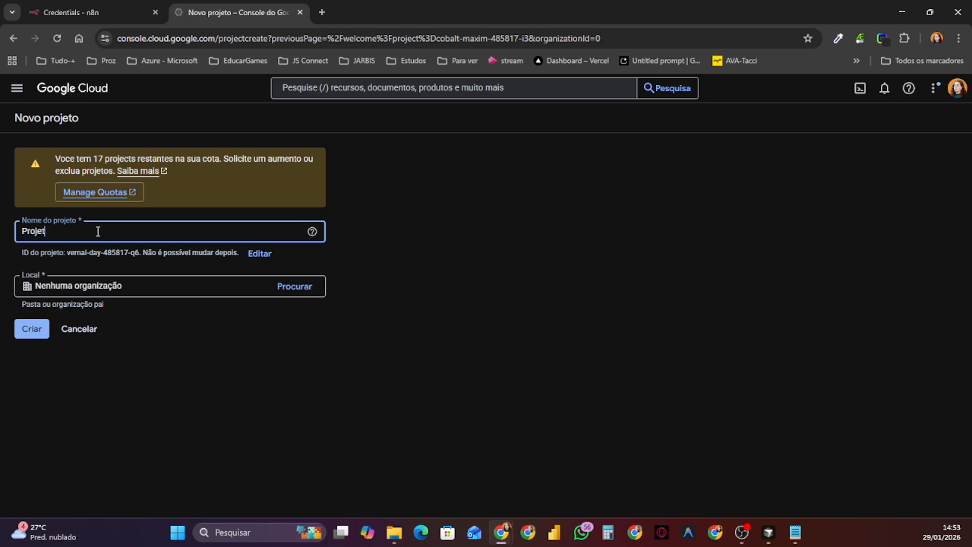
text(o-)
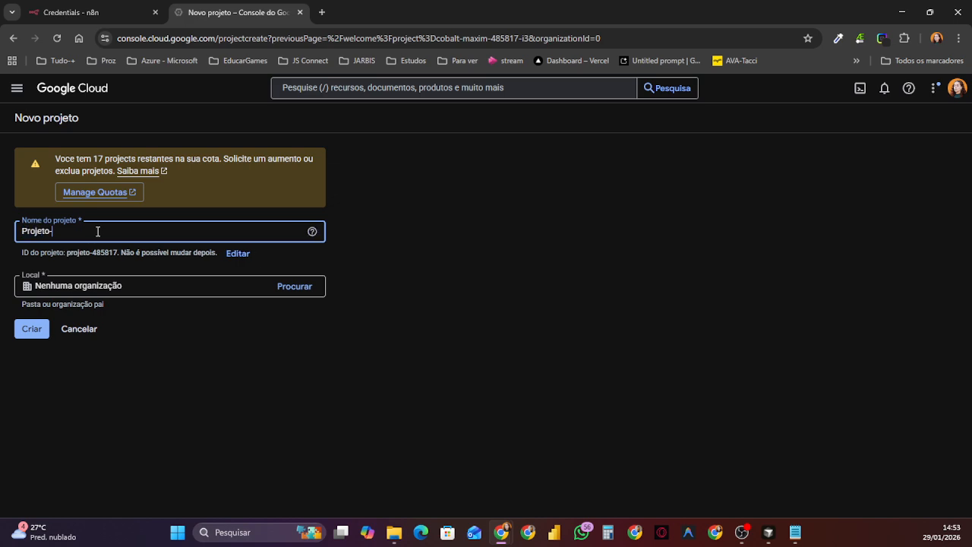
text(credencial)
key(ctrl+shift+Left)
key(ctrl+shift+Left)
key(ctrl+c)
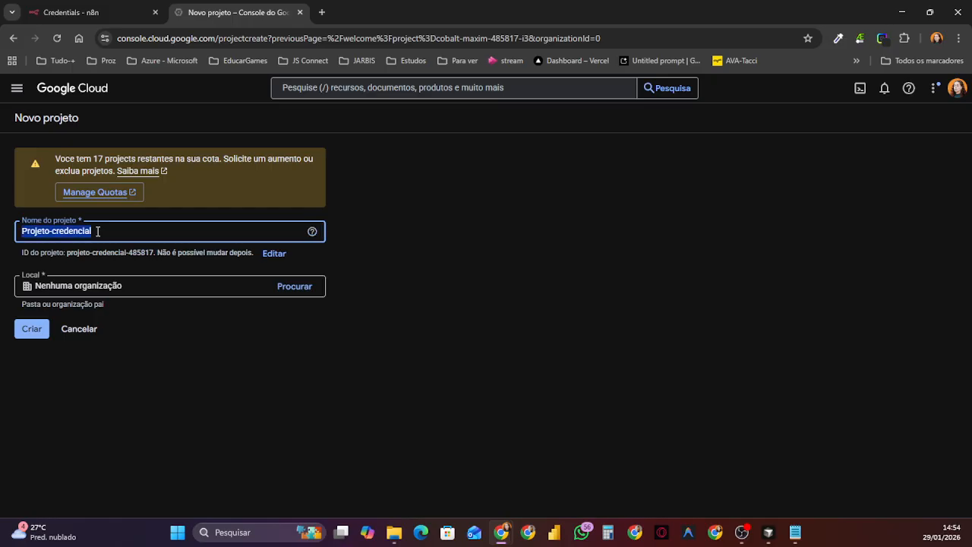
click(164, 318)
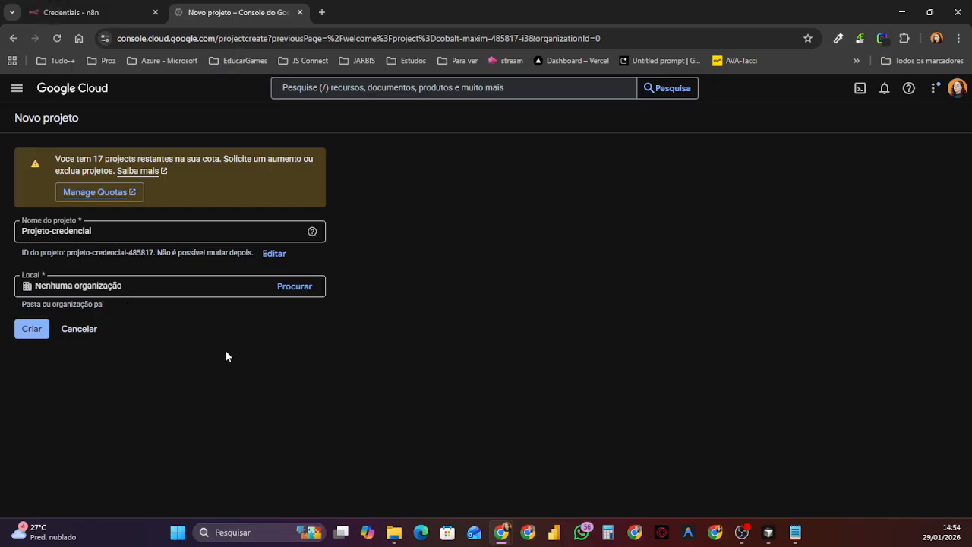
click(32, 333)
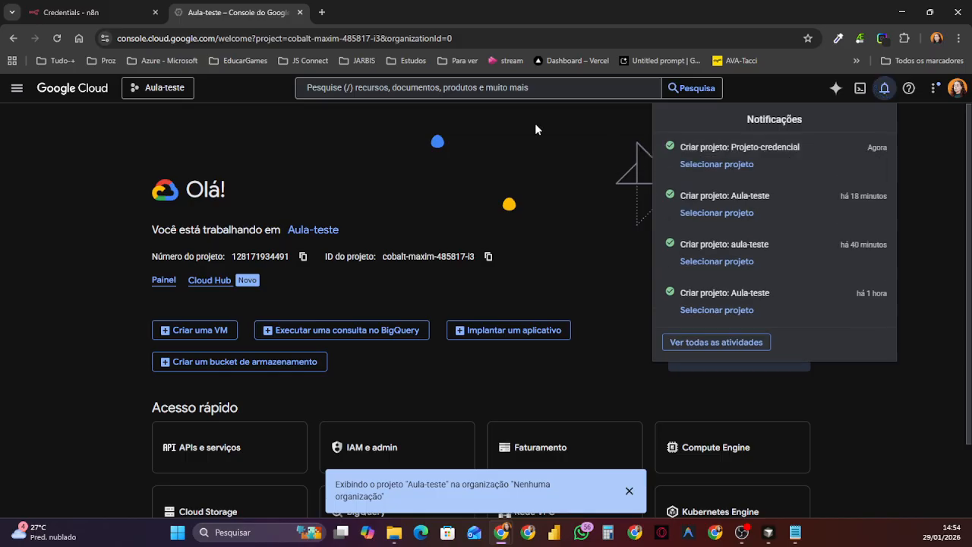
Step: Dismiss the notifications and switch the active project to Projeto-credencial
click(514, 161)
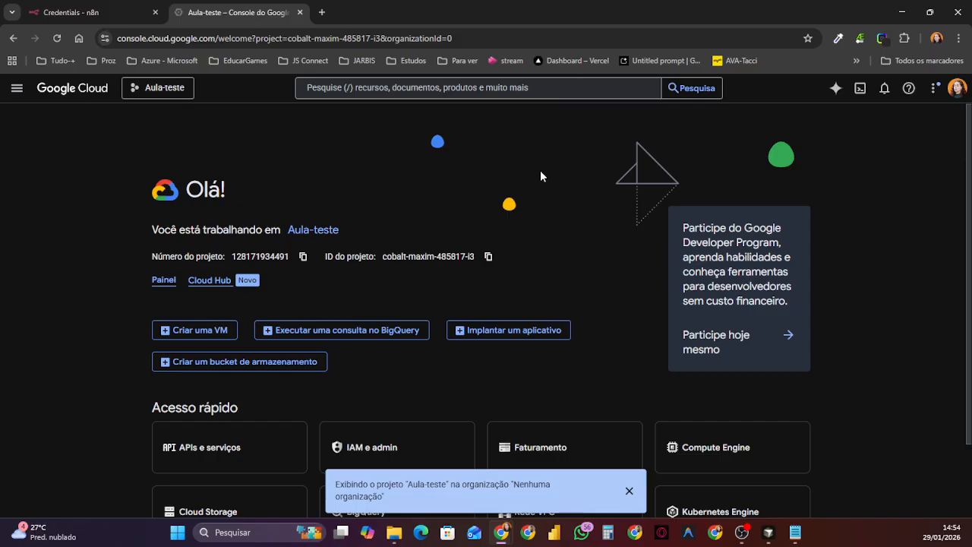
click(160, 89)
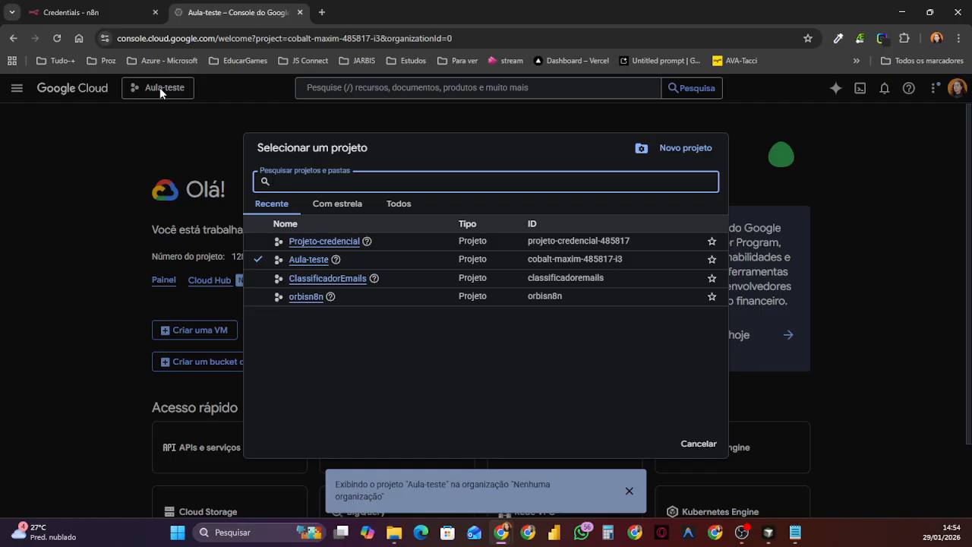
click(322, 242)
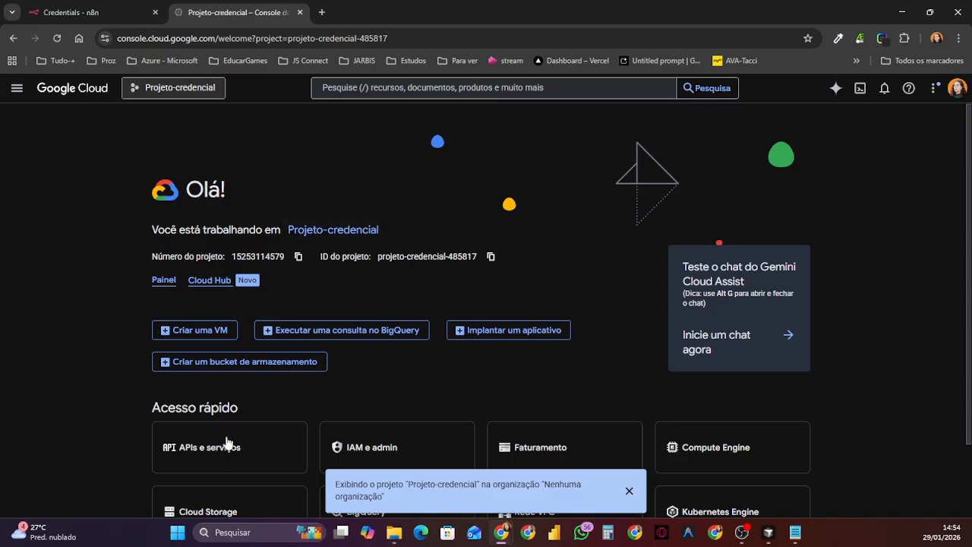
Step: Open the OAuth consent screen (Tela de permissão OAuth) under APIs e serviços and start the project's configuration
click(13, 96)
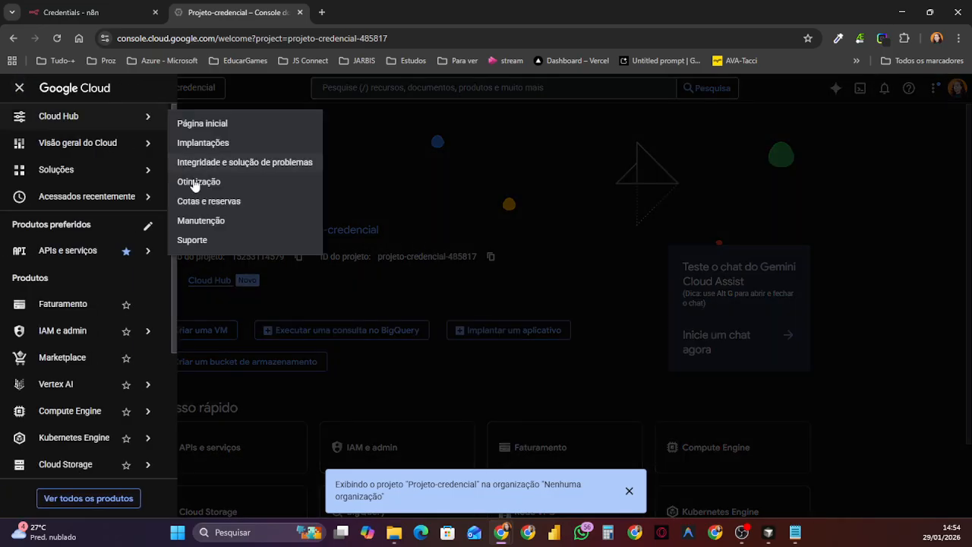
mouse_move(53, 255)
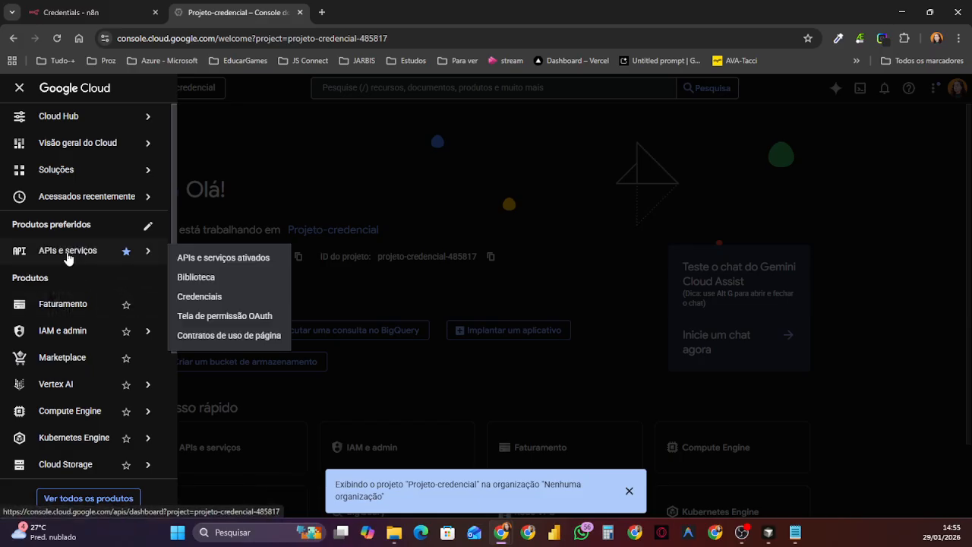
click(67, 257)
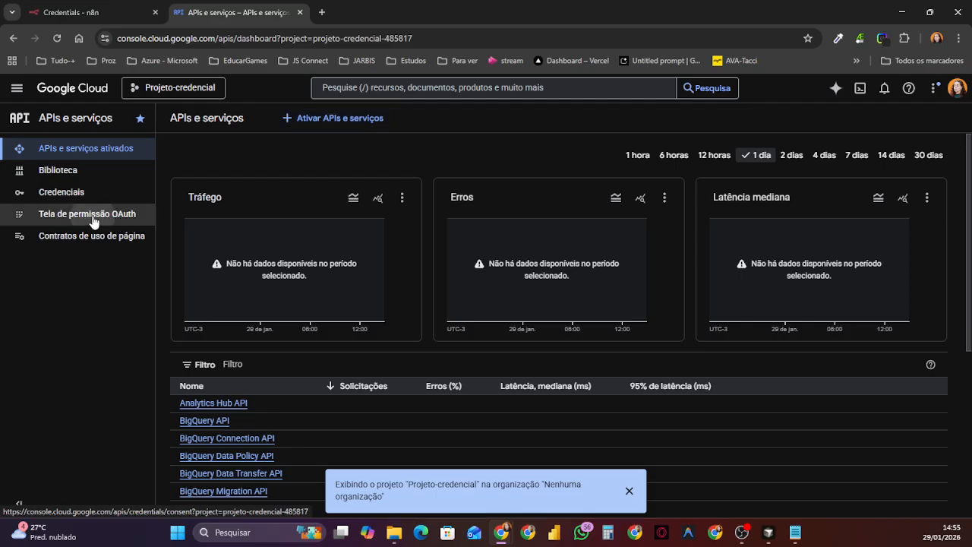
click(92, 218)
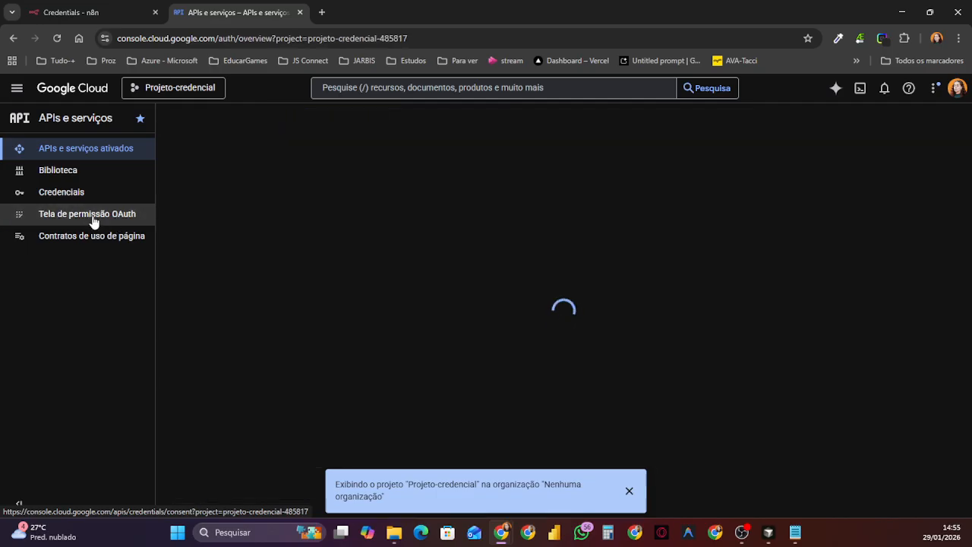
click(628, 490)
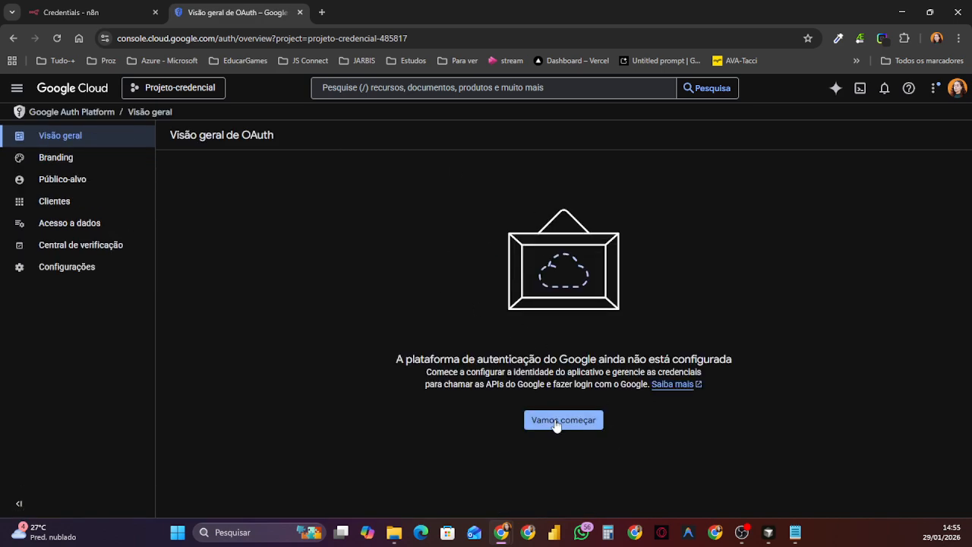
click(559, 422)
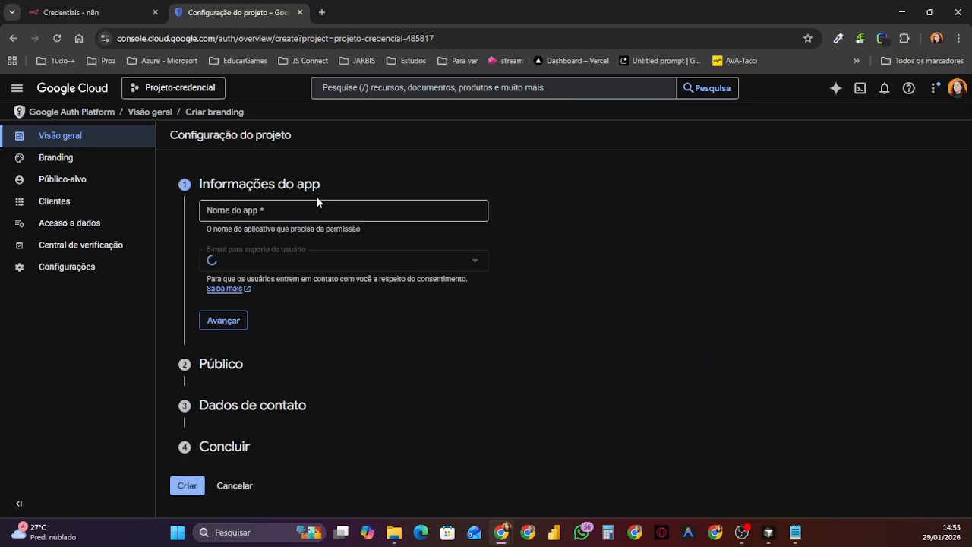
Step: Fill in the app information with the name "Projeto-credencial" and the account's support e-mail, and continue to the audience section
click(286, 210)
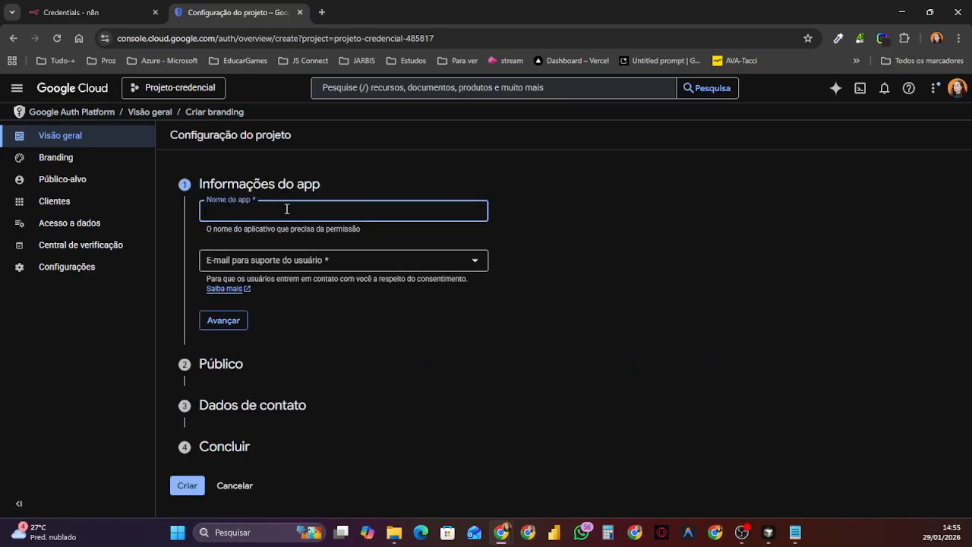
key(ctrl+v)
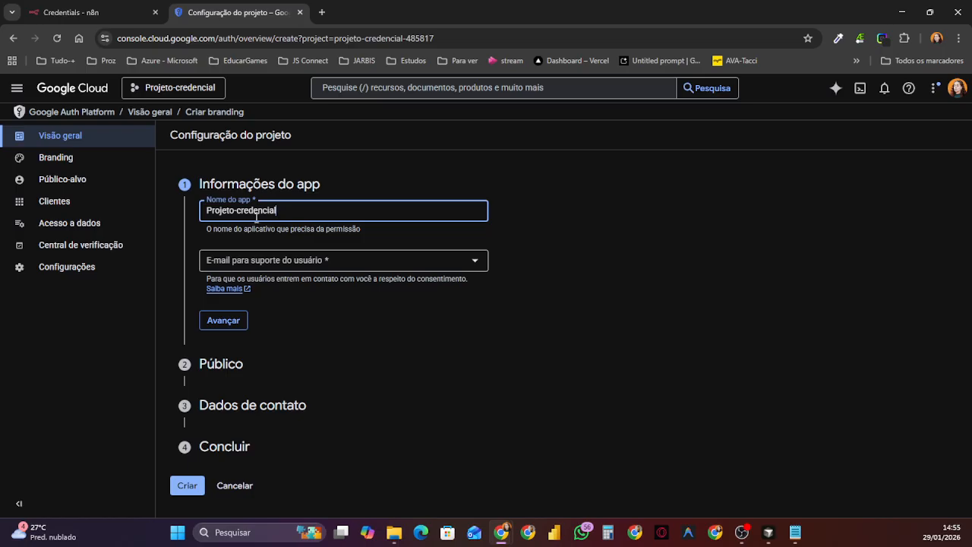
click(302, 263)
click(301, 267)
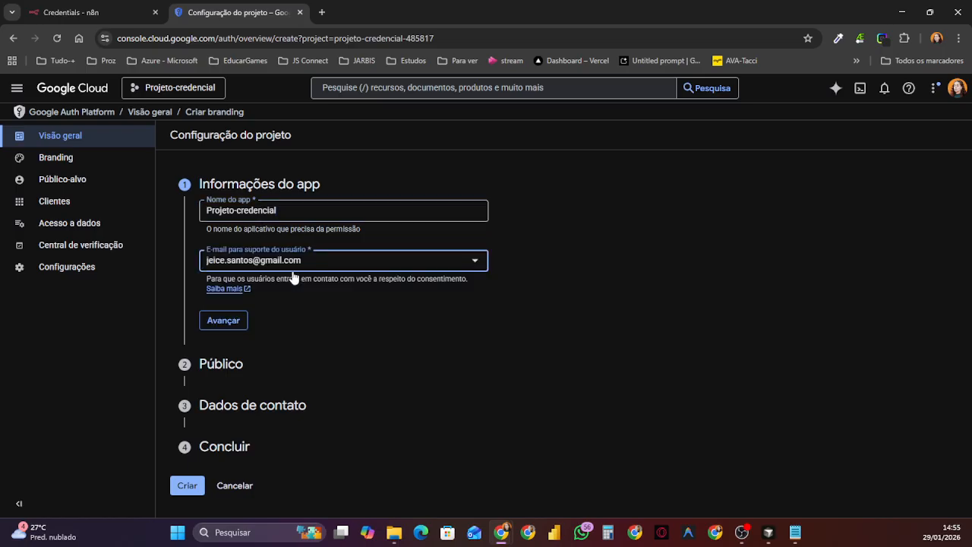
click(221, 322)
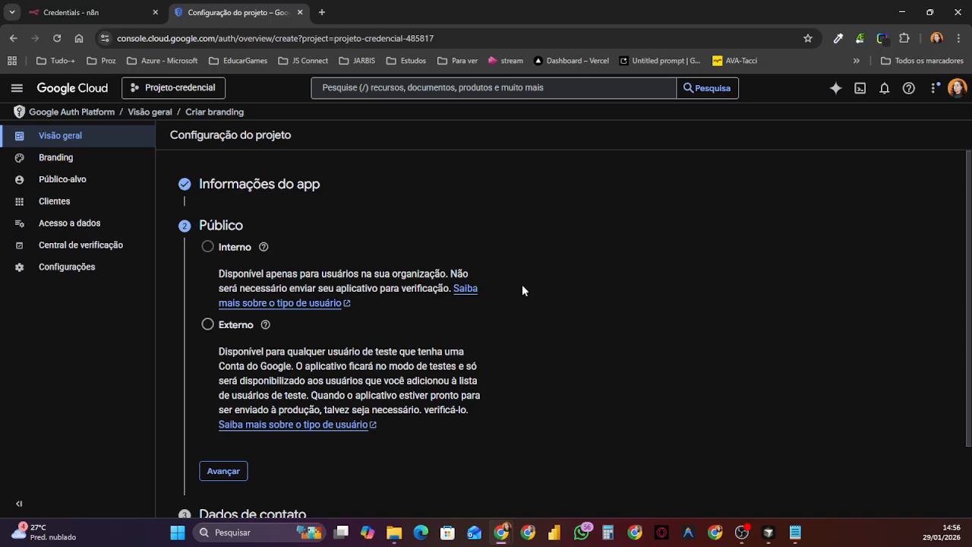
Step: Set the app's audience (Público) to Externo and advance to the contact details
click(207, 327)
scroll(334, 380, down, 2)
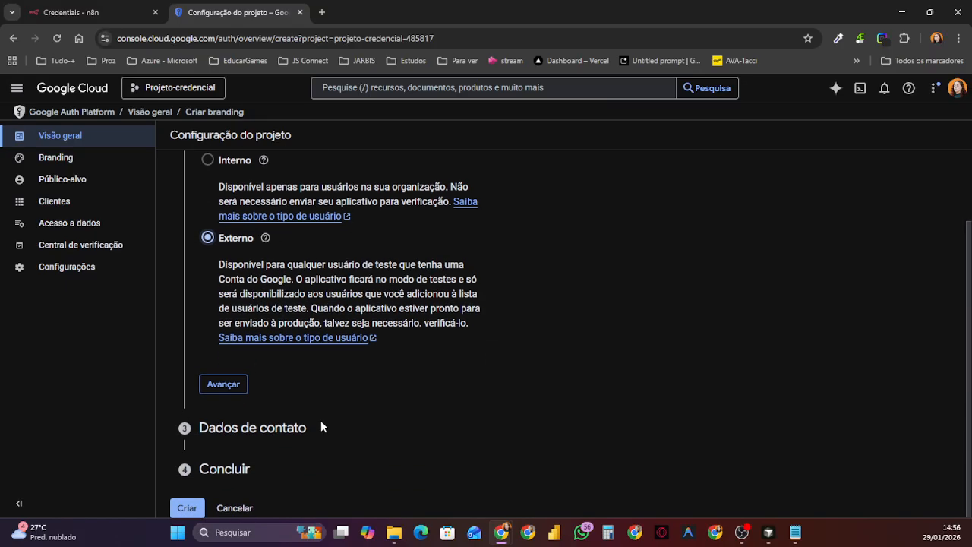
click(222, 385)
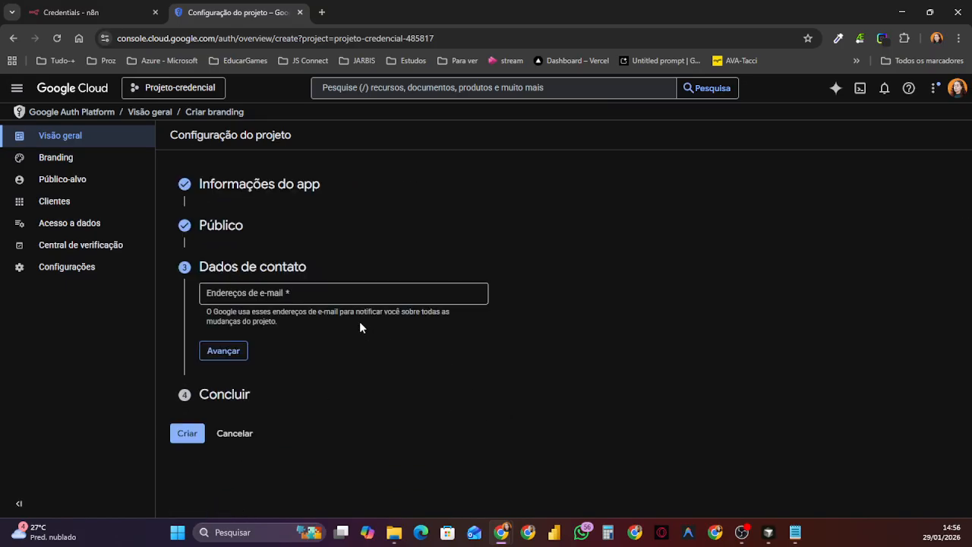
Step: Enter the developer's contact e-mail address under Dados de contato and advance to the final section
click(348, 289)
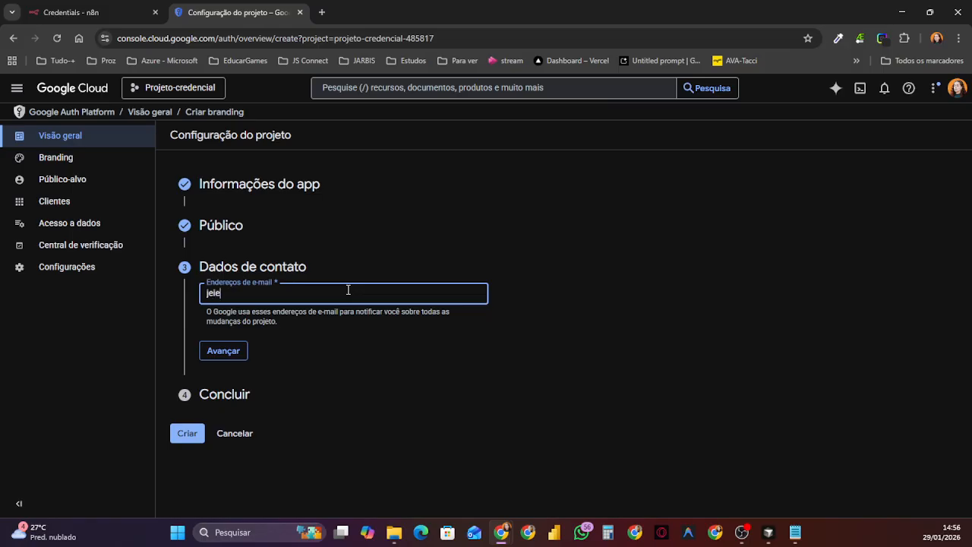
click(228, 354)
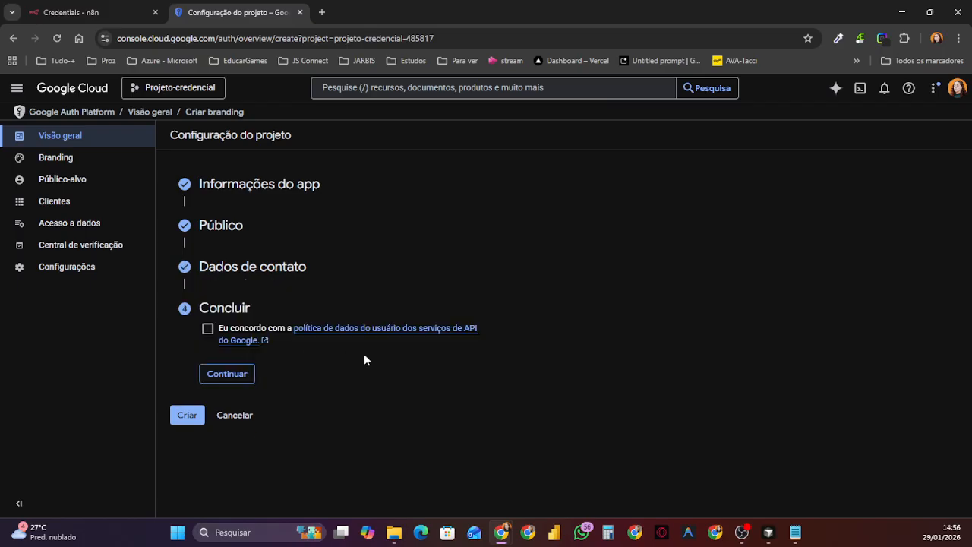
Step: Agree to the Google API services user data policy and create the OAuth project configuration
click(208, 330)
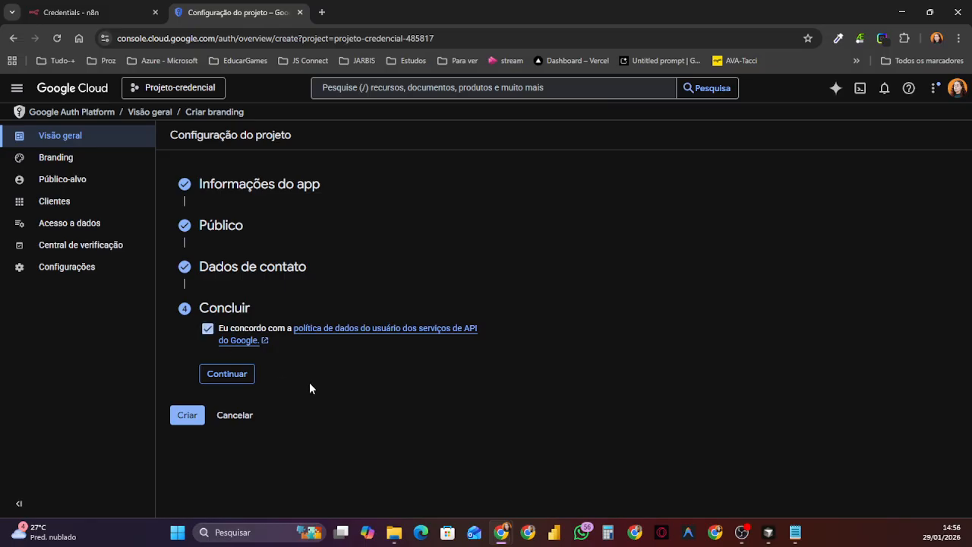
click(227, 374)
click(186, 349)
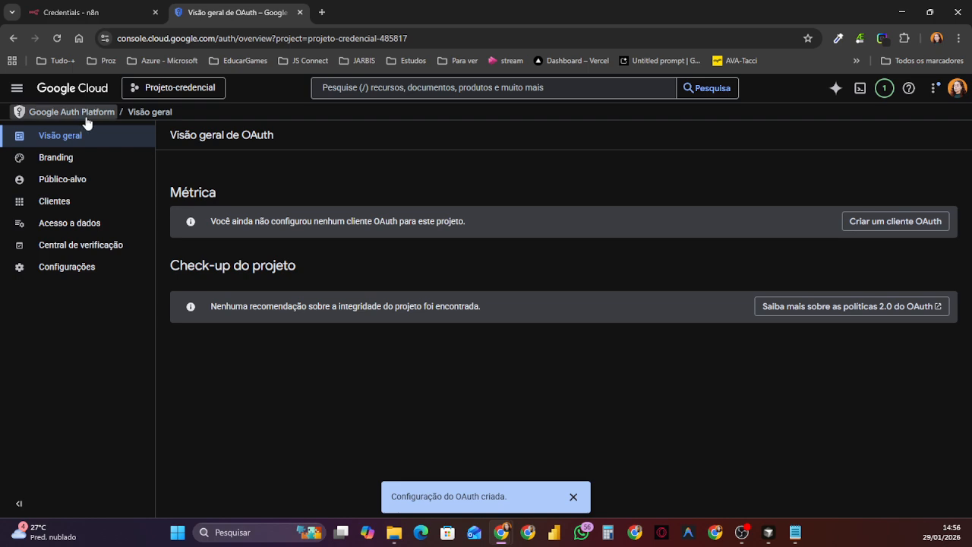
Step: Add the account's e-mail address as a test user (Usuários de teste) under Público-alvo, save it and dismiss the notification
click(55, 185)
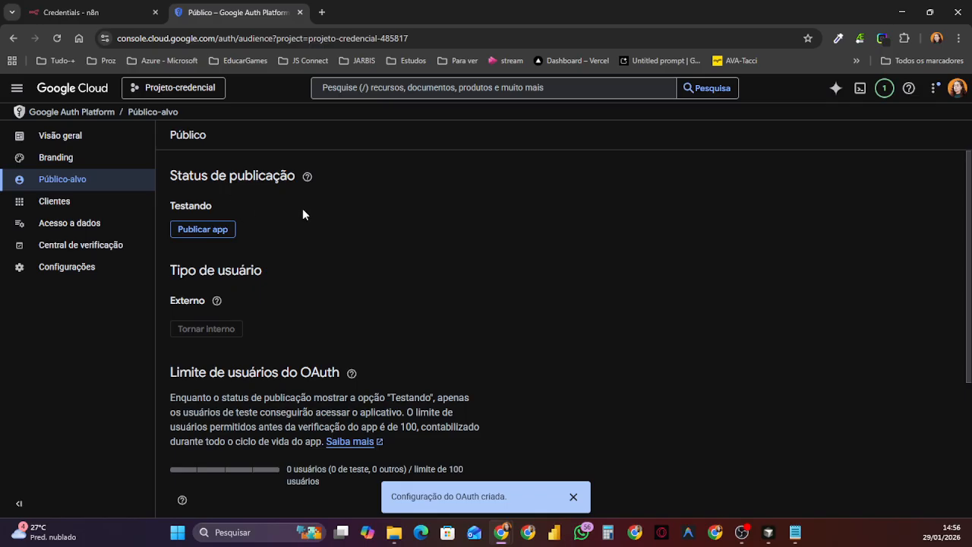
scroll(319, 232, down, 1)
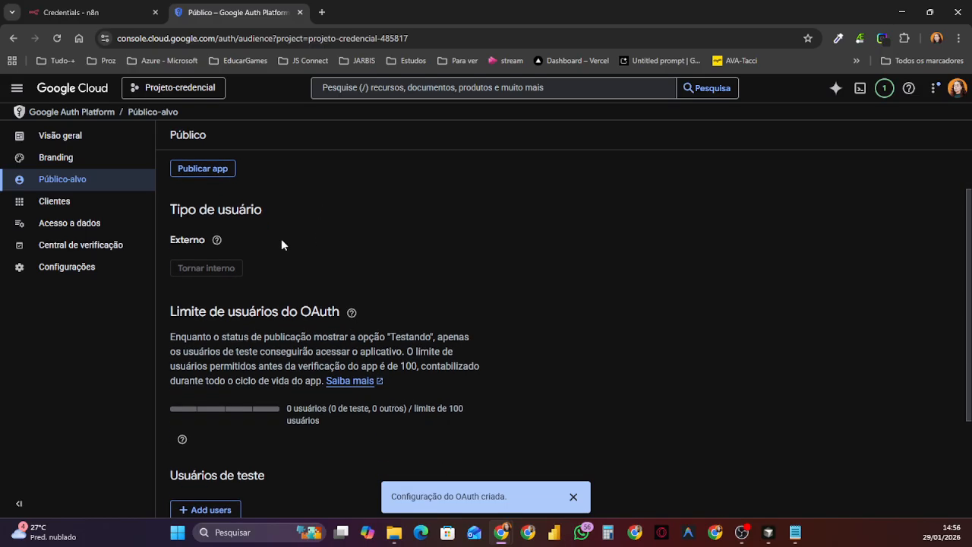
scroll(360, 223, down, 2)
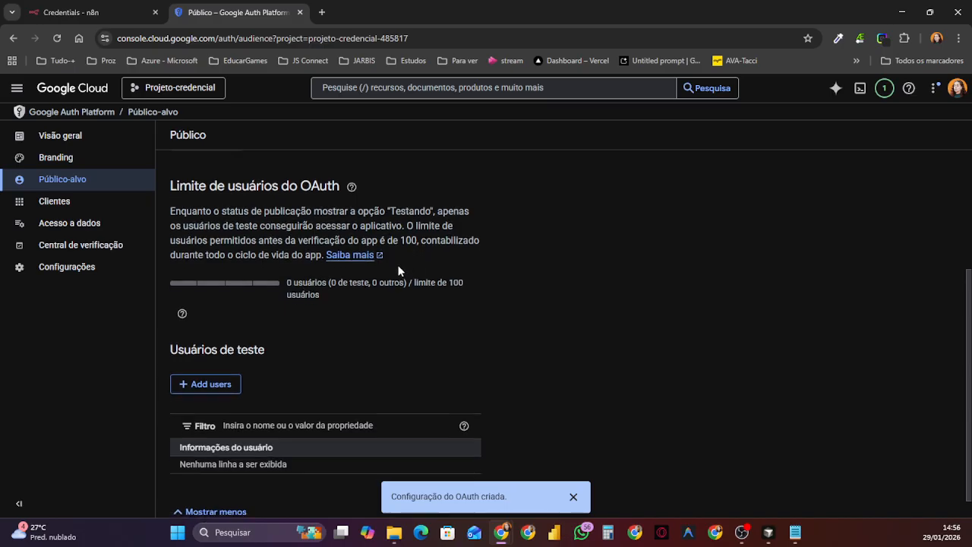
scroll(398, 265, down, 1)
click(226, 362)
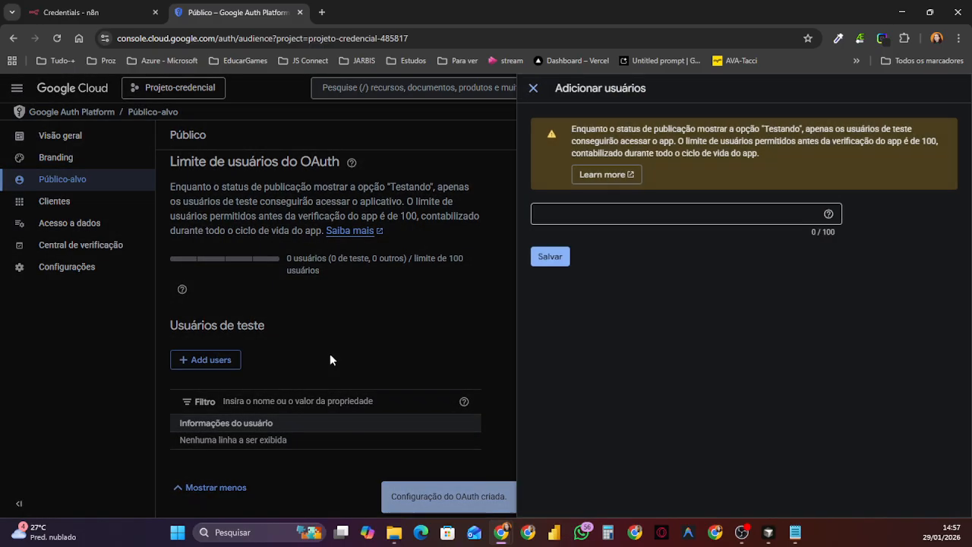
click(579, 217)
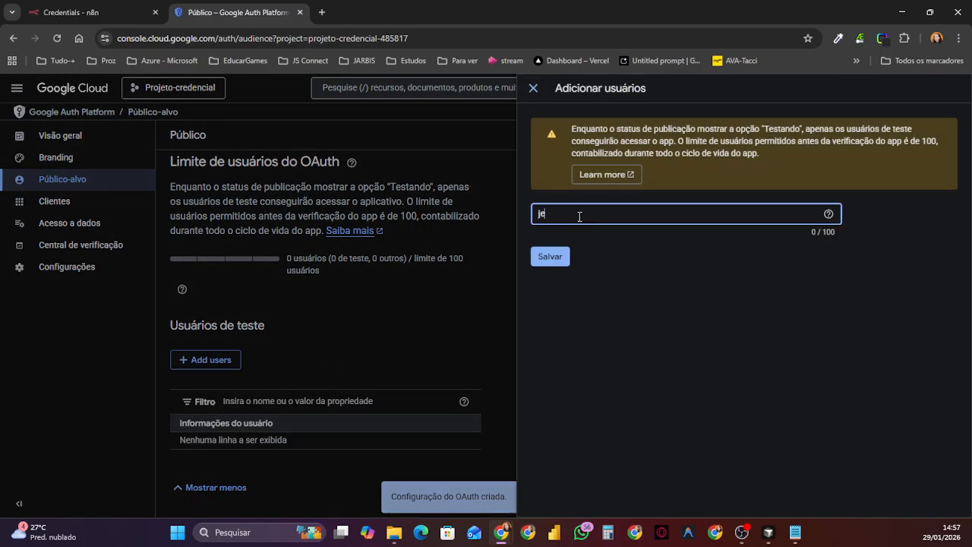
click(557, 259)
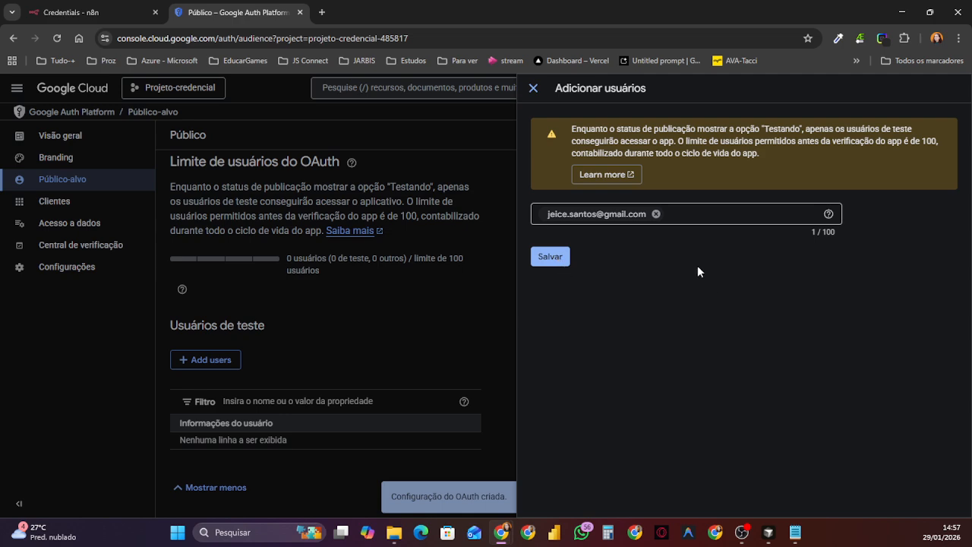
click(543, 259)
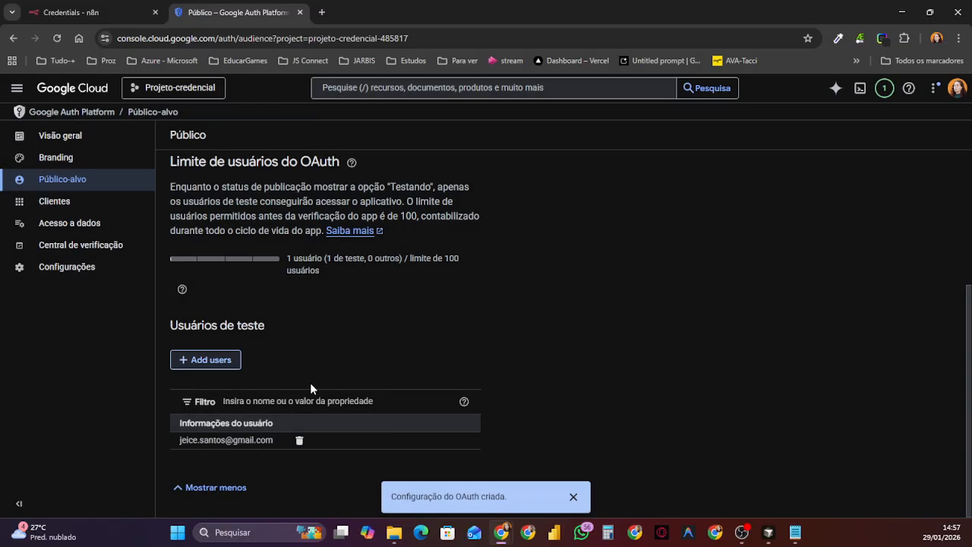
click(573, 497)
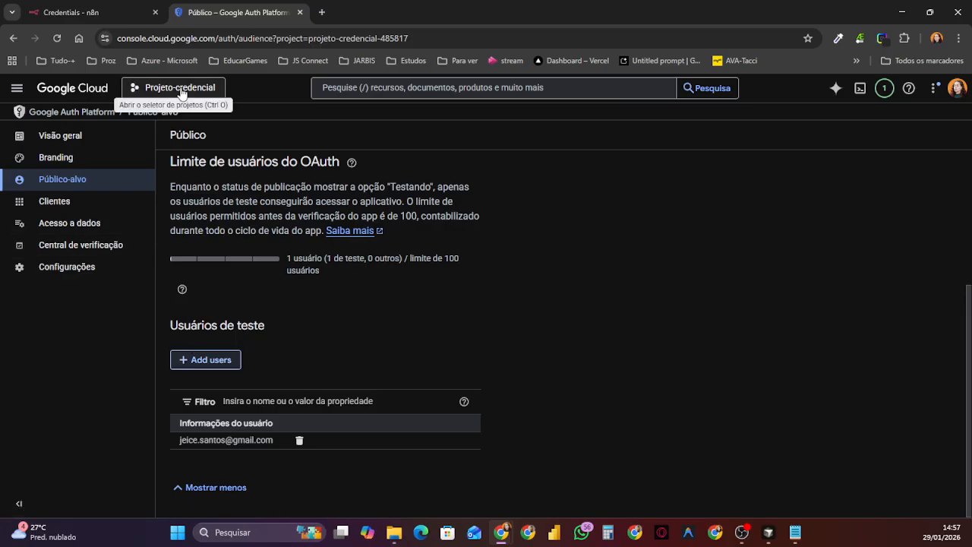
Step: Open Credenciais under APIs e serviços and start creating a credential of type ID do cliente OAuth
click(17, 87)
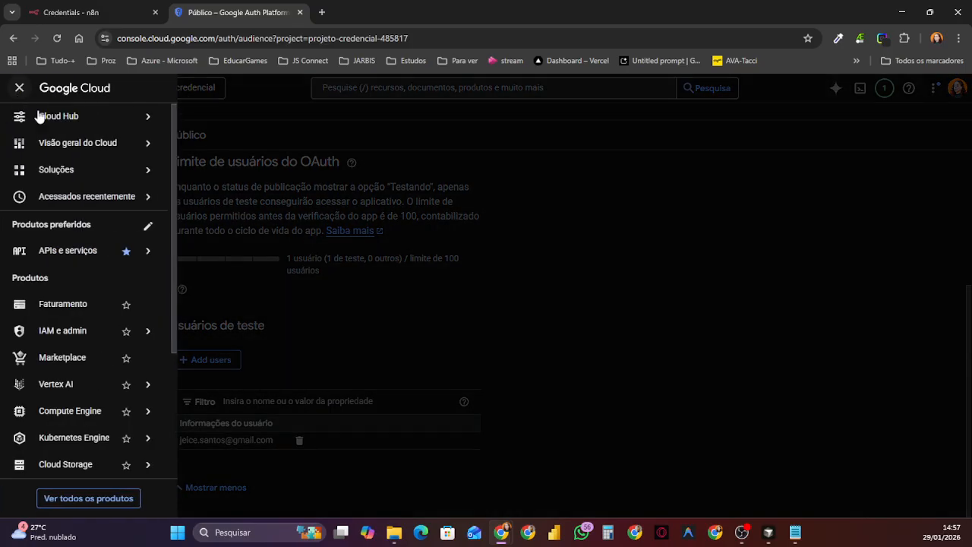
mouse_move(83, 250)
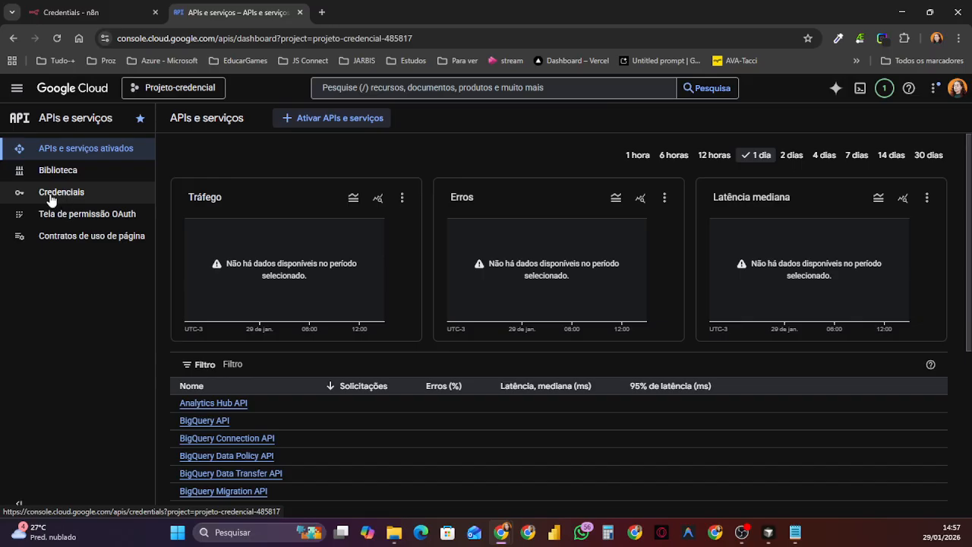
click(53, 195)
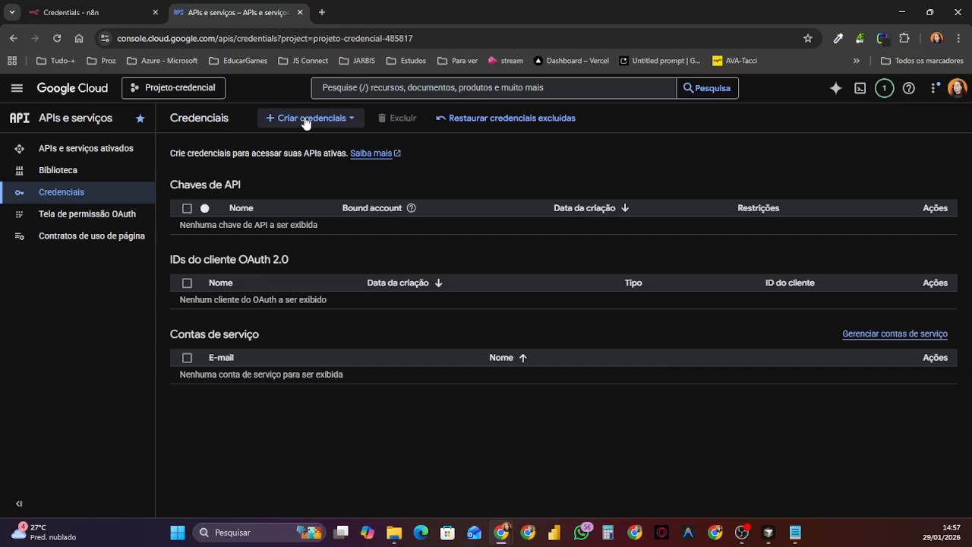
click(307, 123)
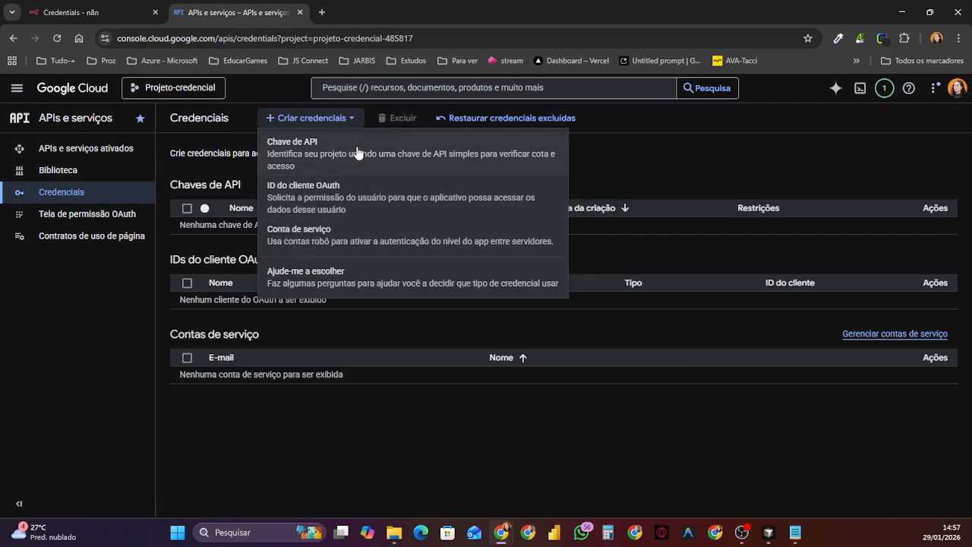
click(360, 208)
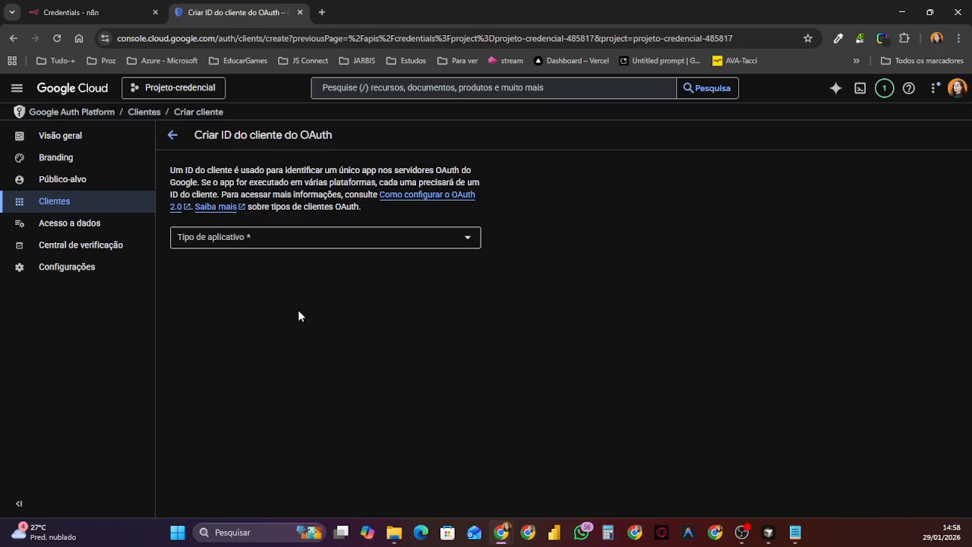
Step: Set the OAuth client's application type to Aplicativo da Web and its name to "Projeto-credencial"
click(468, 244)
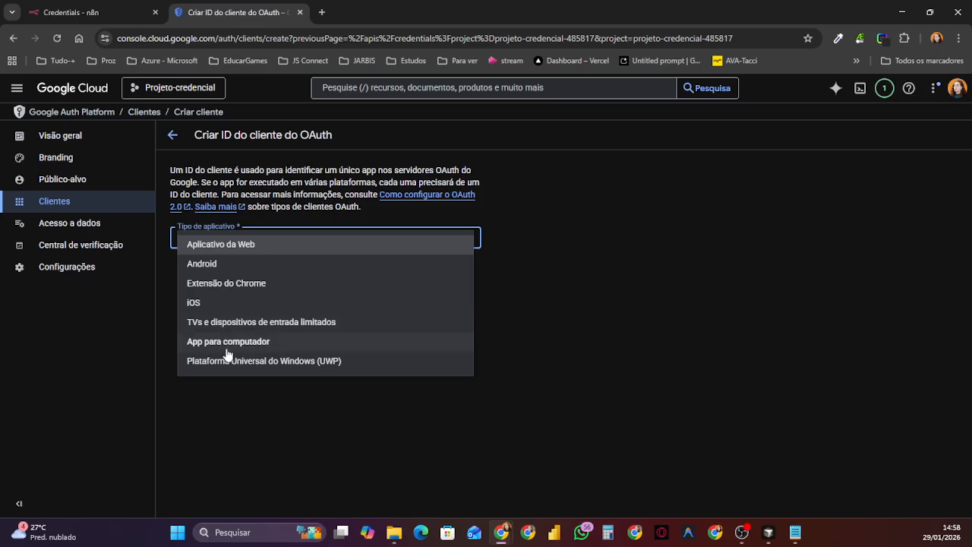
click(228, 251)
click(249, 271)
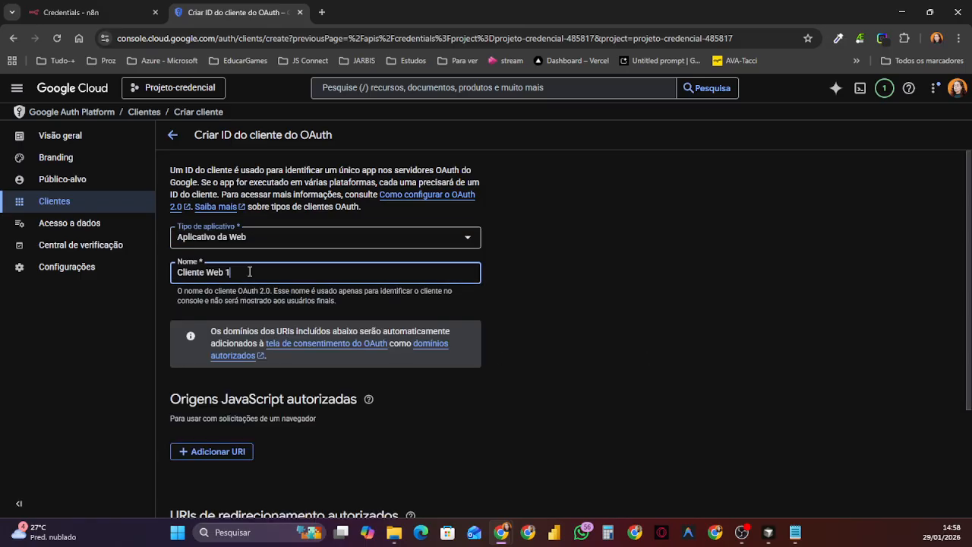
key(ctrl+a)
text(Projeto-credencial)
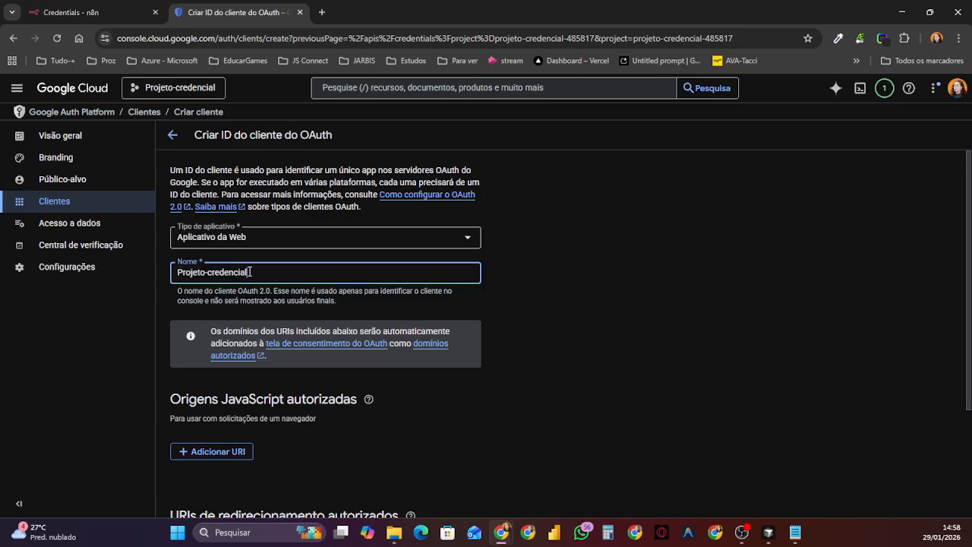
click(561, 336)
Step: Switch to n8n and copy the OAuth Redirect URL from the Google OAuth2 API credential
scroll(383, 432, down, 3)
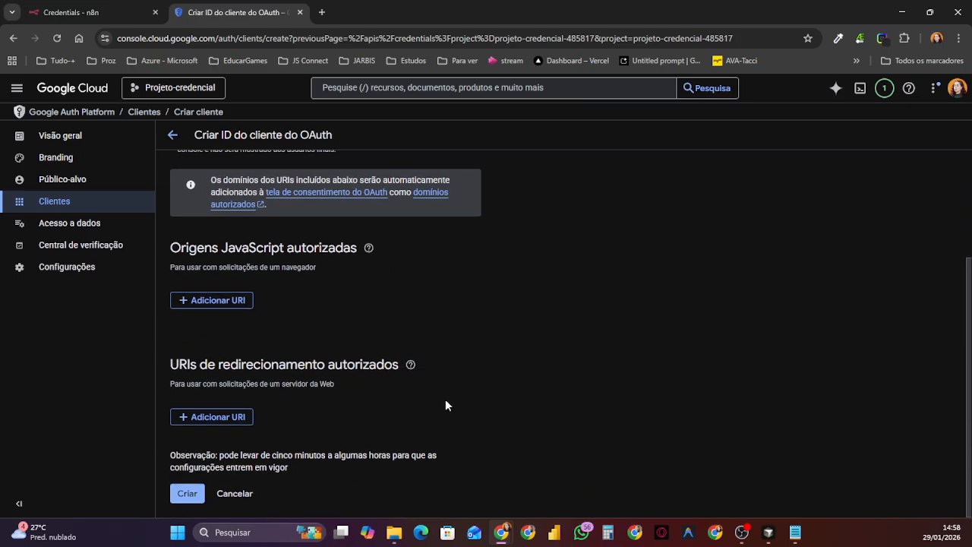
click(83, 15)
scroll(501, 303, up, 3)
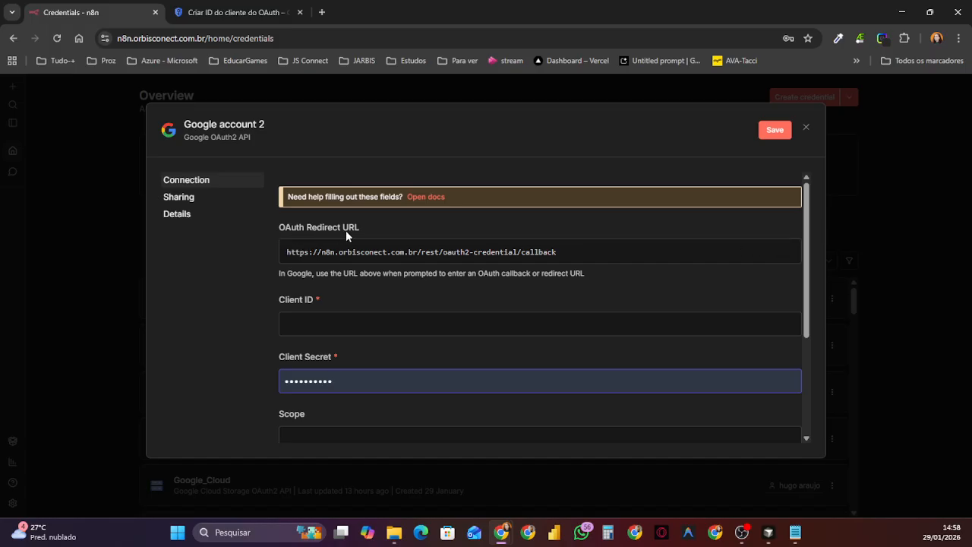
click(768, 258)
click(231, 12)
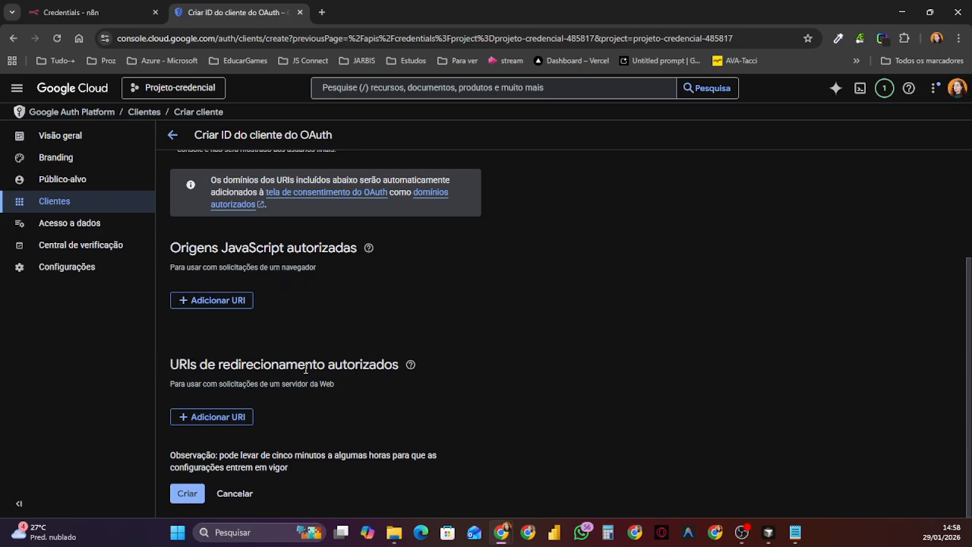
click(204, 419)
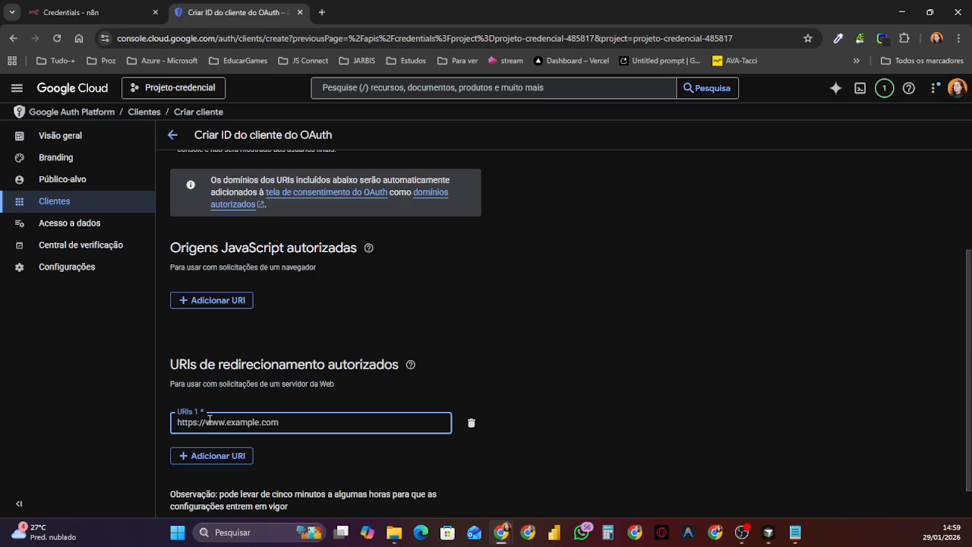
key(ctrl+v)
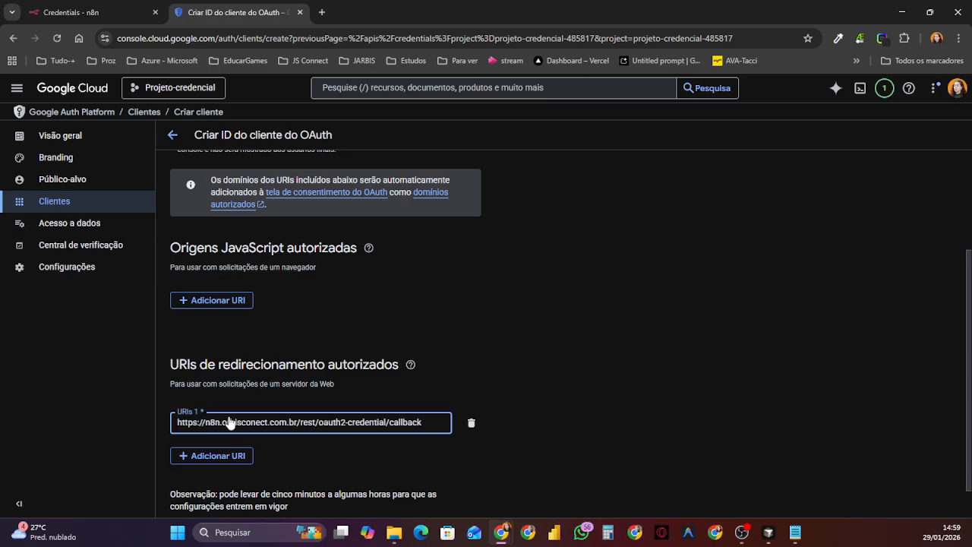
scroll(291, 431, down, 1)
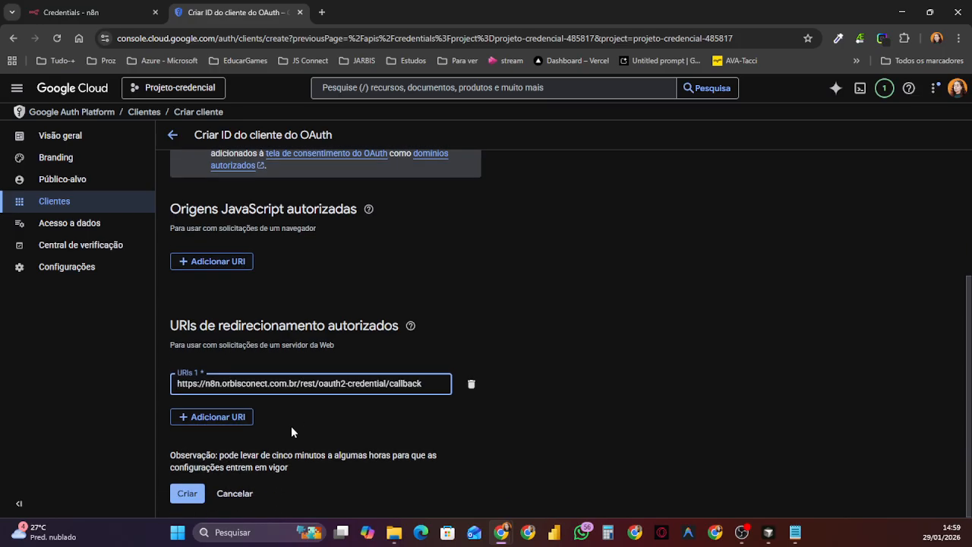
click(187, 493)
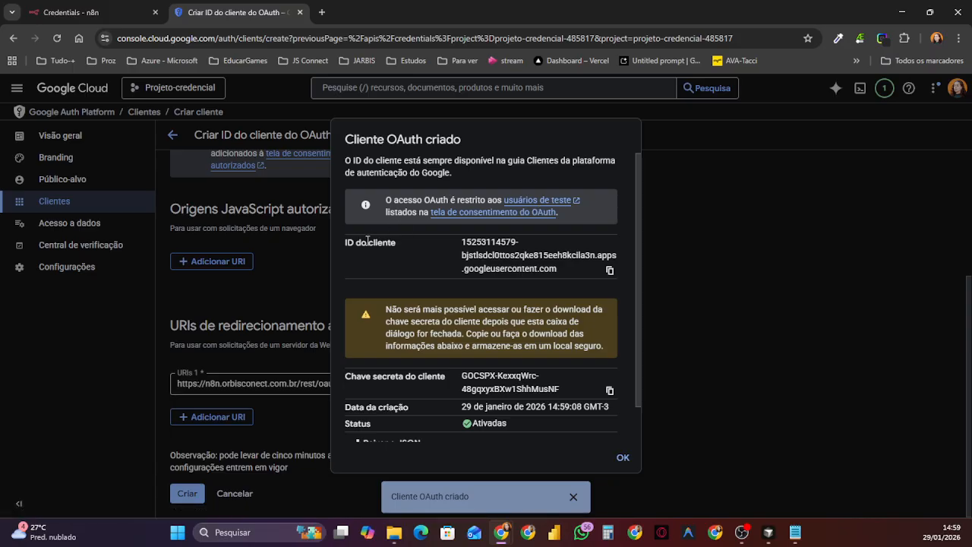
Step: Copy the new OAuth client's ID and paste it into the Client ID field of the Google OAuth2 API credential in n8n
click(609, 272)
click(95, 13)
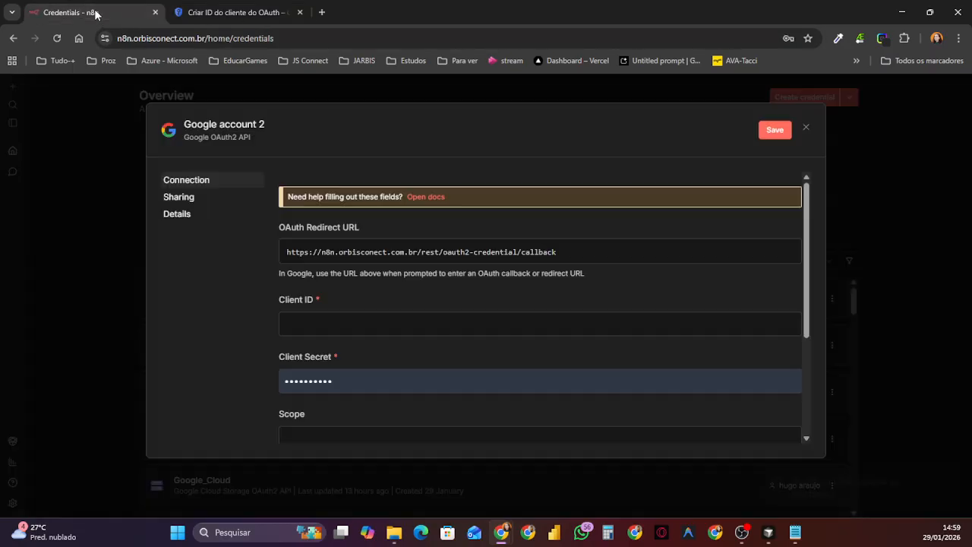
click(339, 320)
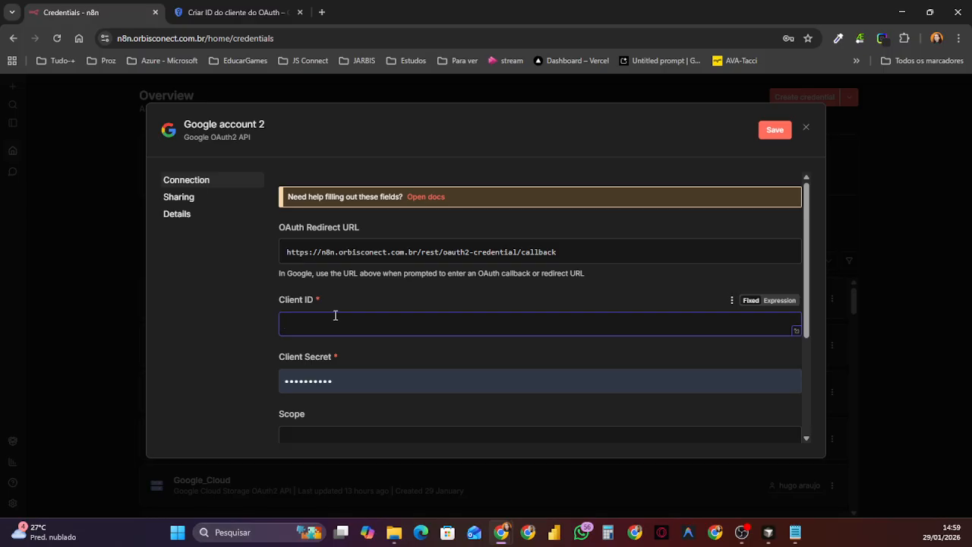
key(ctrl+v)
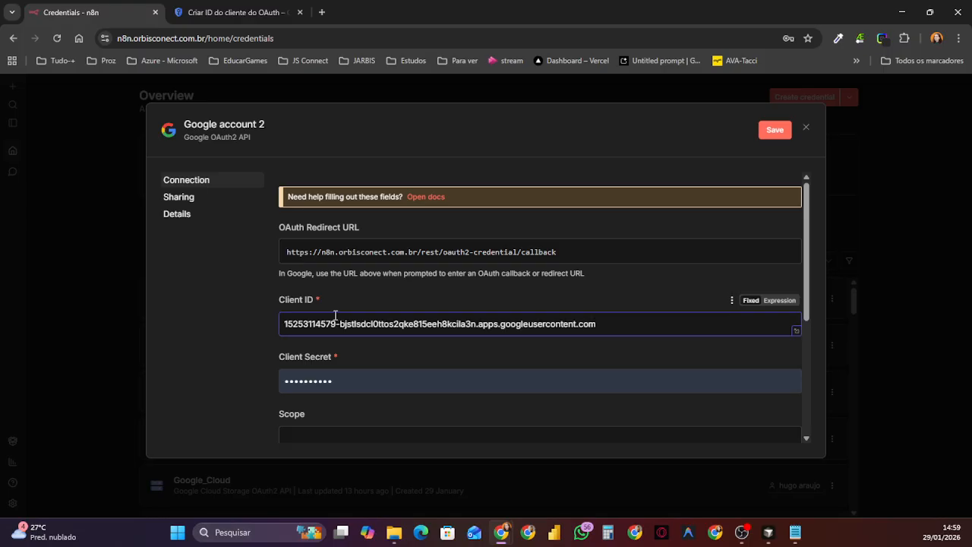
Step: Copy the client secret from Google Cloud and replace the Client Secret value in n8n's Google OAuth2 API credential with it
click(249, 16)
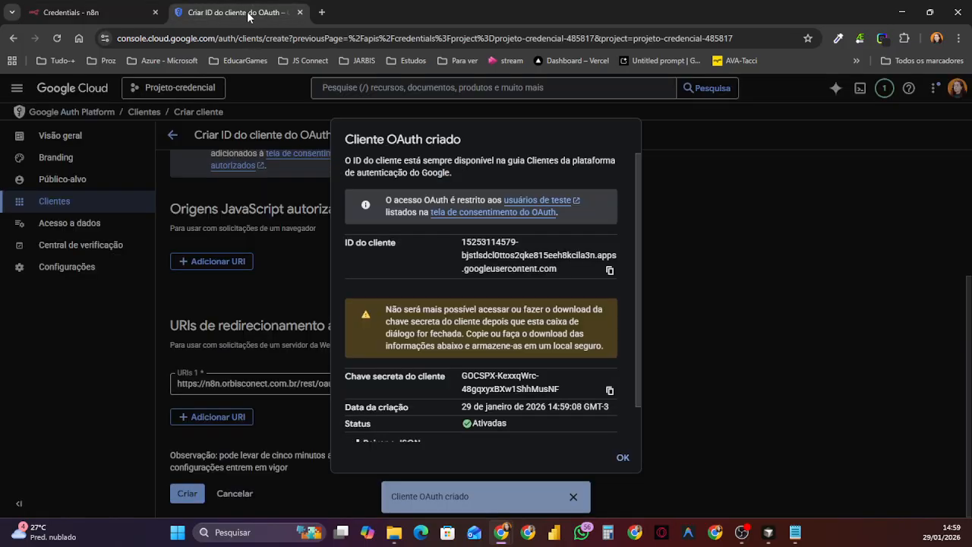
scroll(528, 312, down, 1)
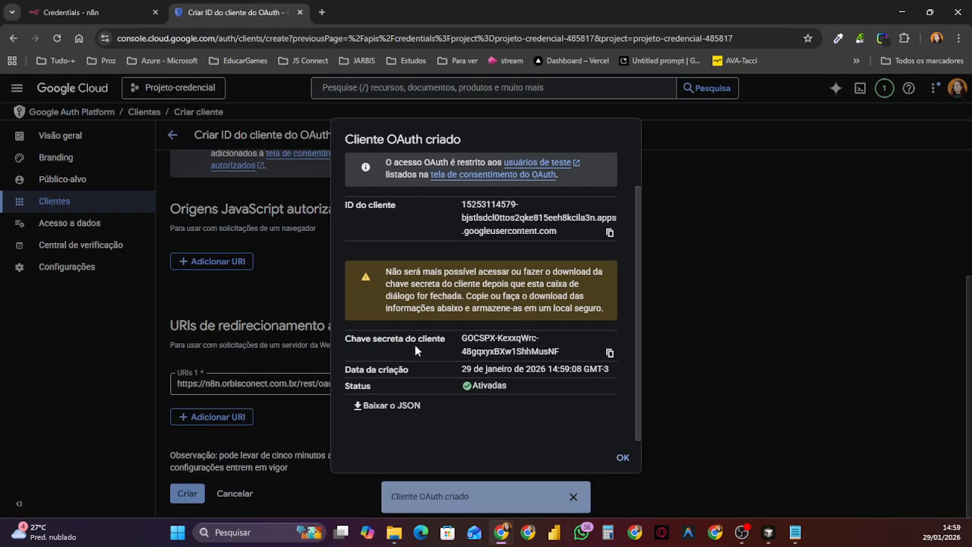
click(609, 354)
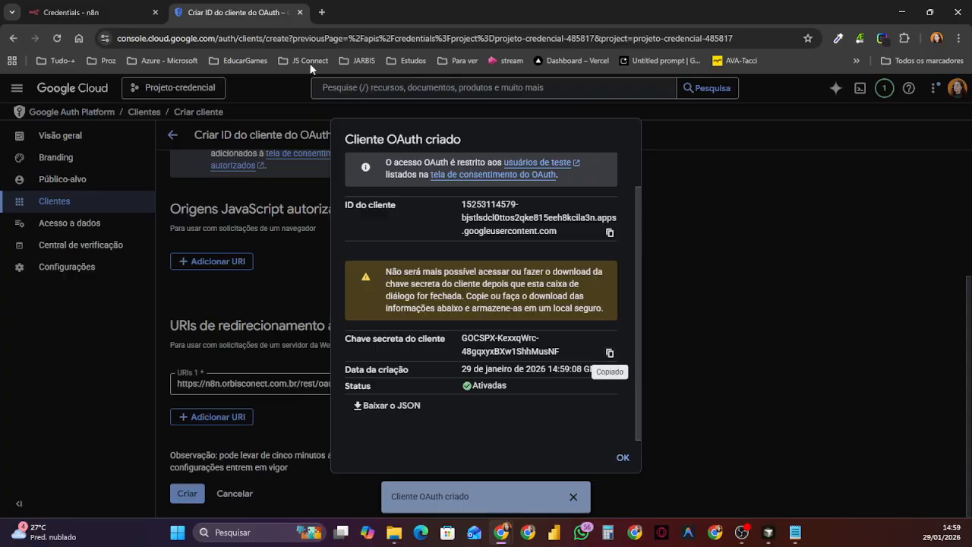
click(118, 8)
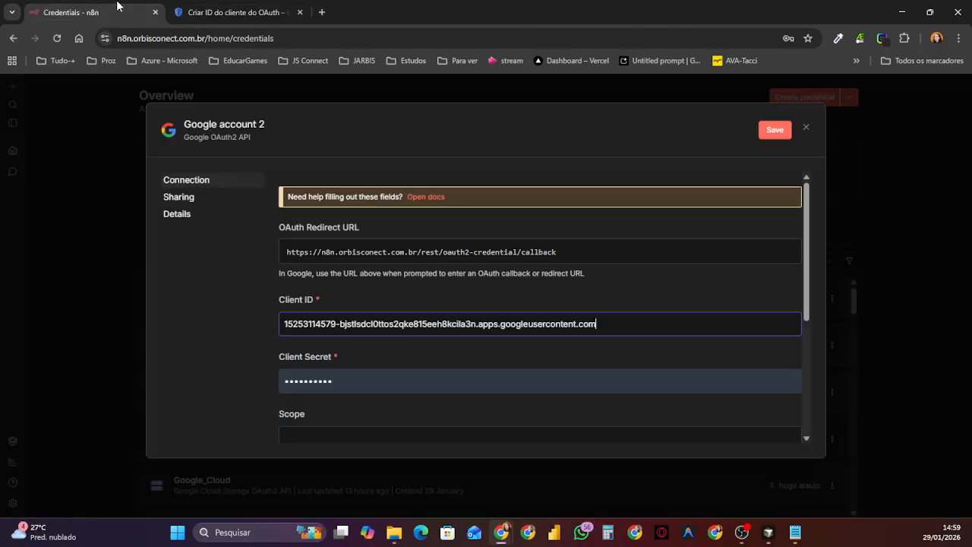
double_click(365, 382)
key(BackSpace)
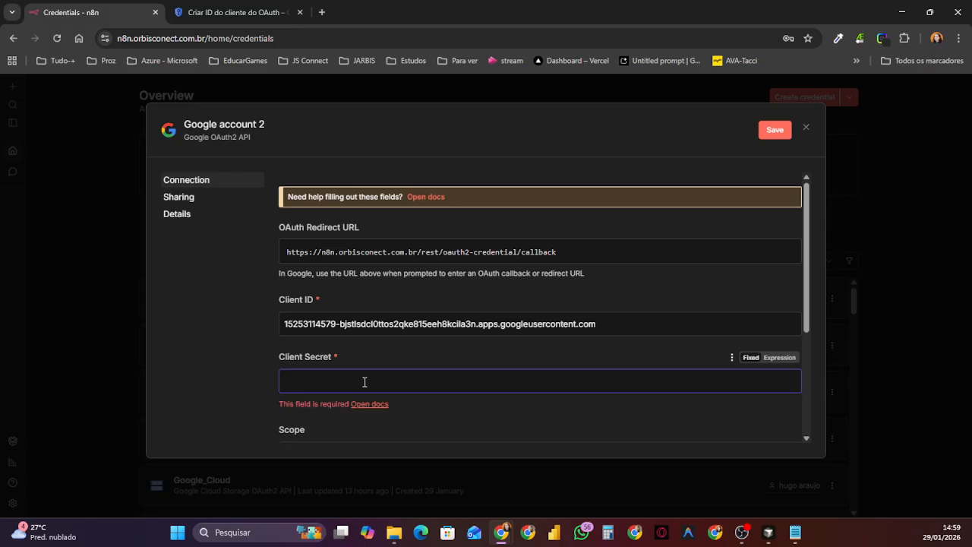
key(ctrl+v)
Step: Switch to Notepad and delete the old client ID and secret values from the Escopo note
click(236, 12)
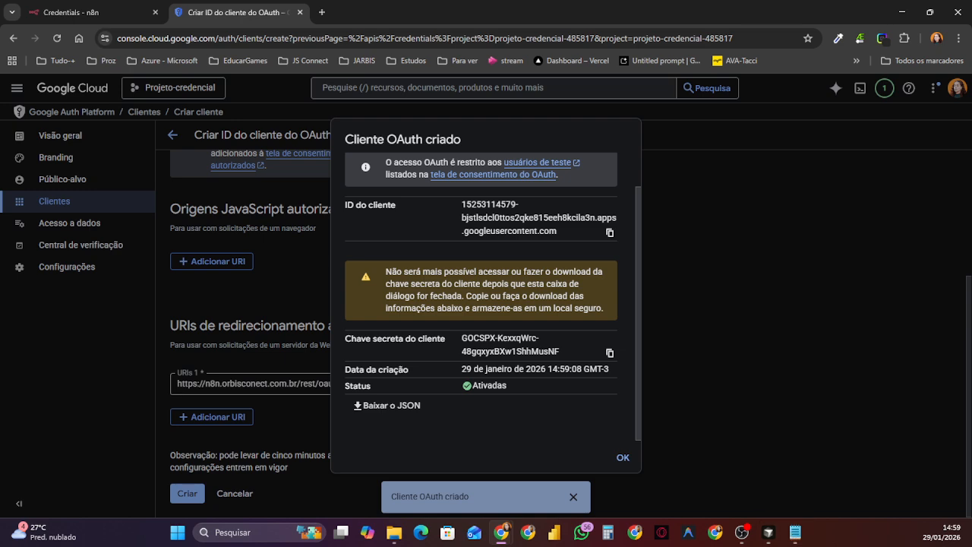
key(alt+Tab)
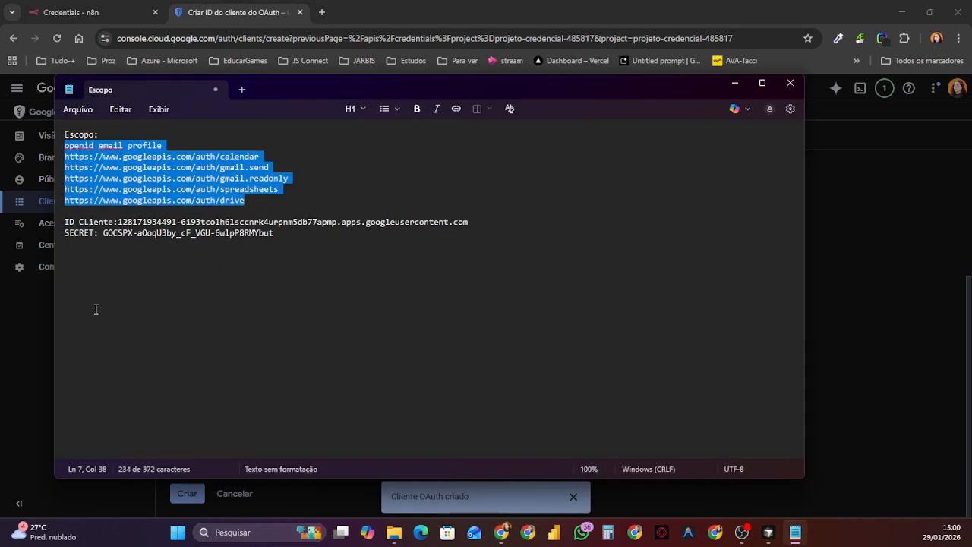
drag(120, 222, 472, 222)
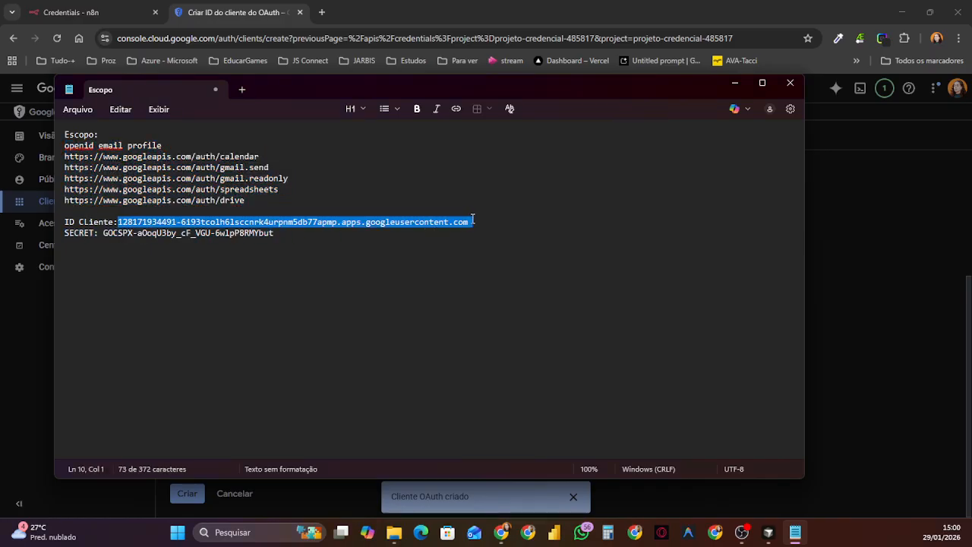
key(BackSpace)
drag(103, 233, 286, 238)
key(BackSpace)
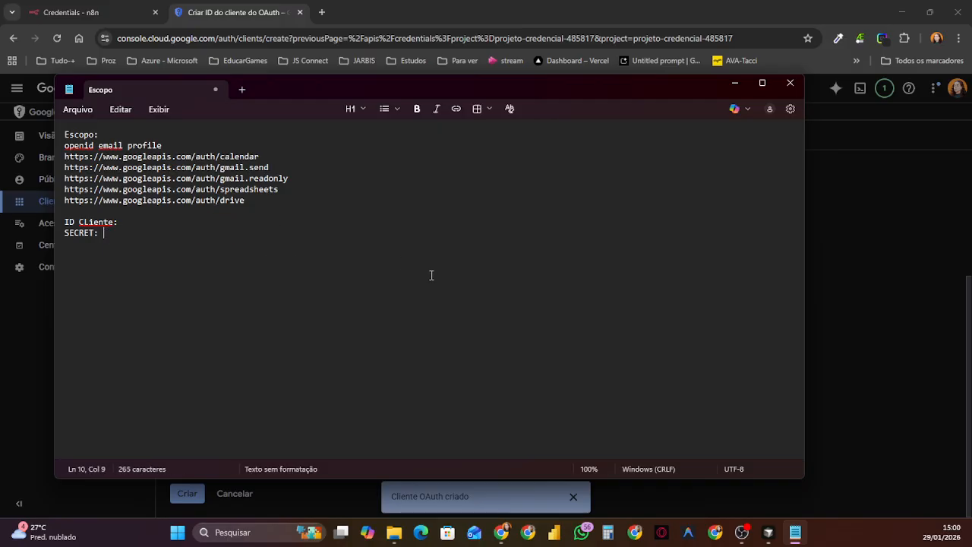
click(734, 82)
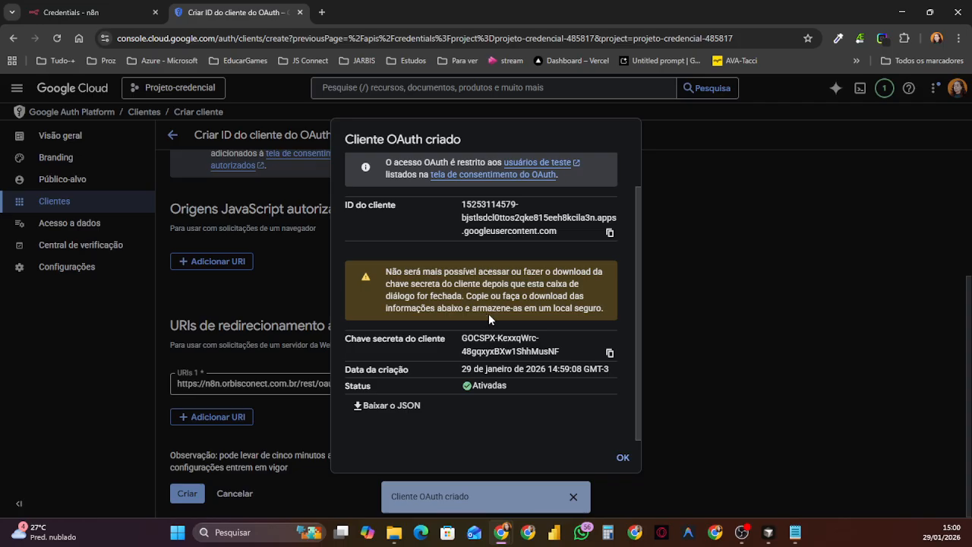
Step: Copy the new client ID from Google Cloud and paste it into the ID CLiente line of the Escopo note in Notepad
click(610, 234)
click(794, 531)
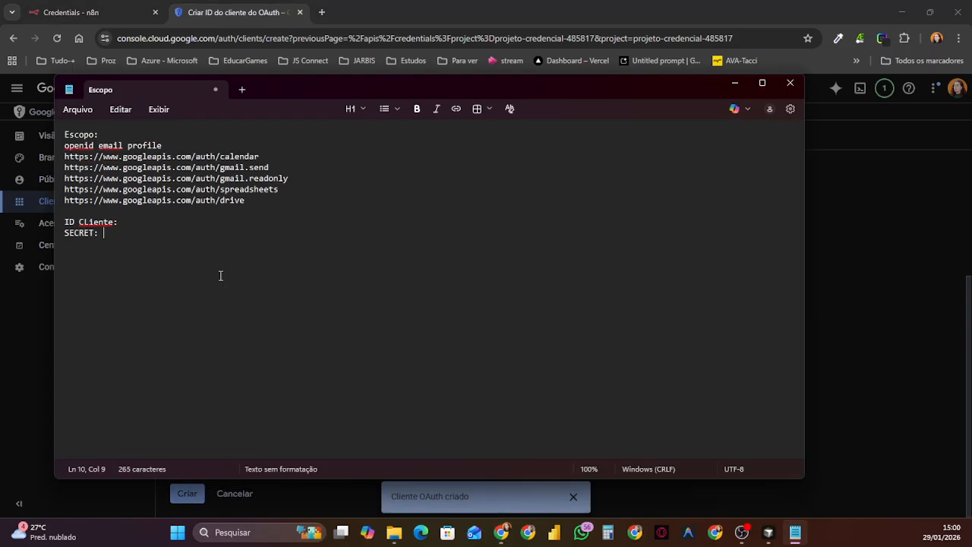
click(160, 218)
key(ctrl+v)
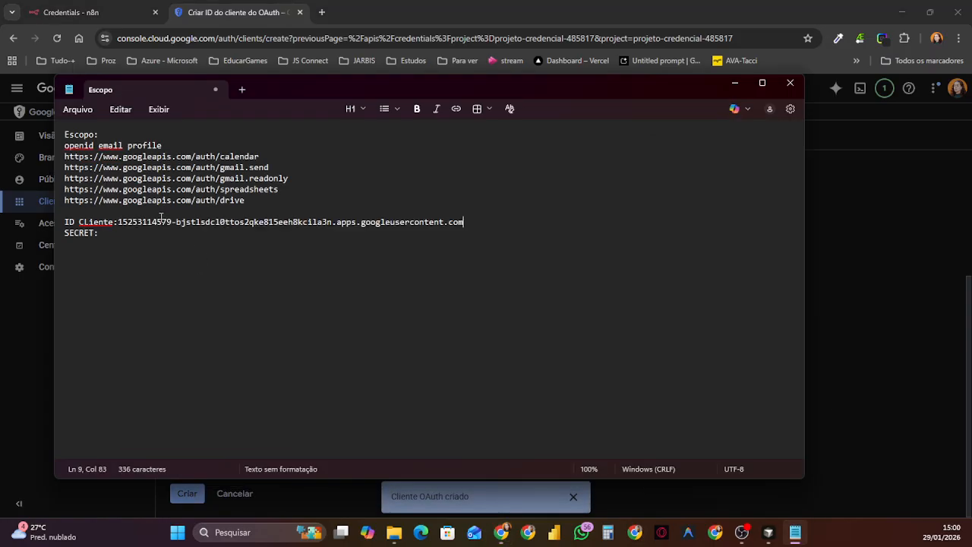
click(734, 83)
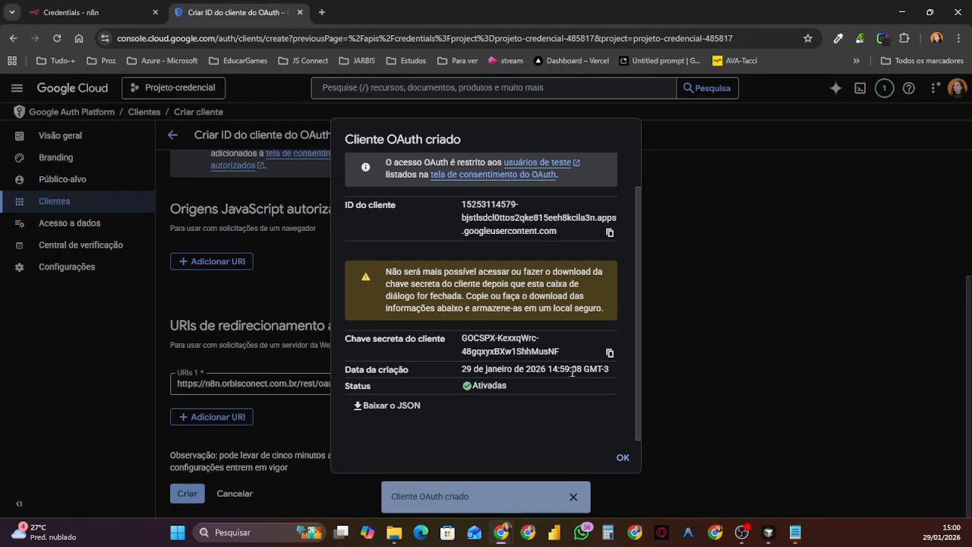
Step: Copy the client secret into the SECRET line of the Escopo note, and dismiss the created-client dialog in Google Cloud
click(609, 352)
click(794, 531)
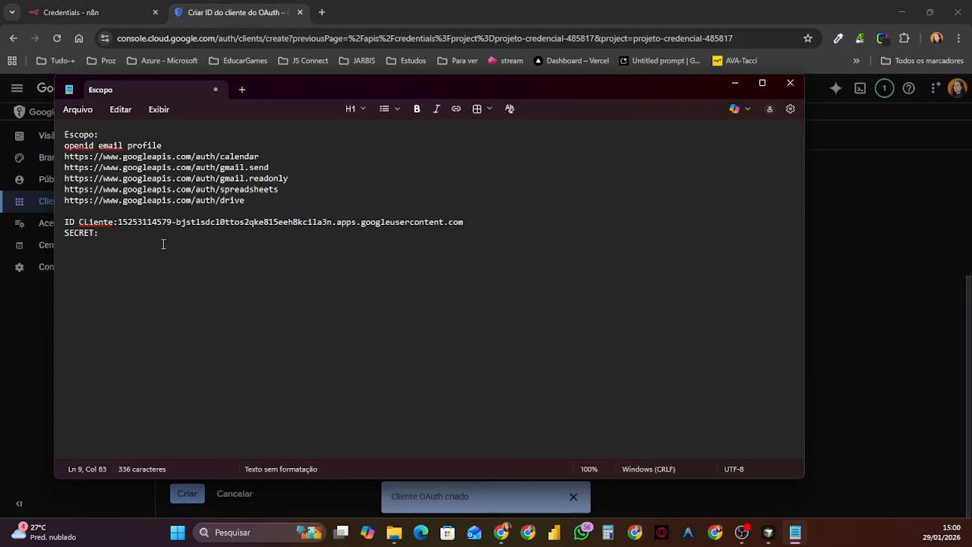
click(115, 237)
key(ctrl+v)
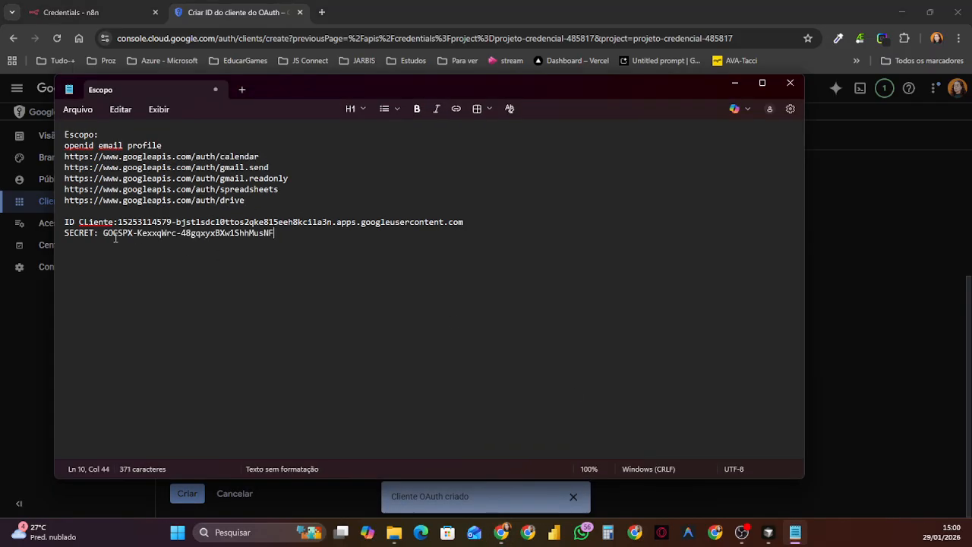
click(734, 85)
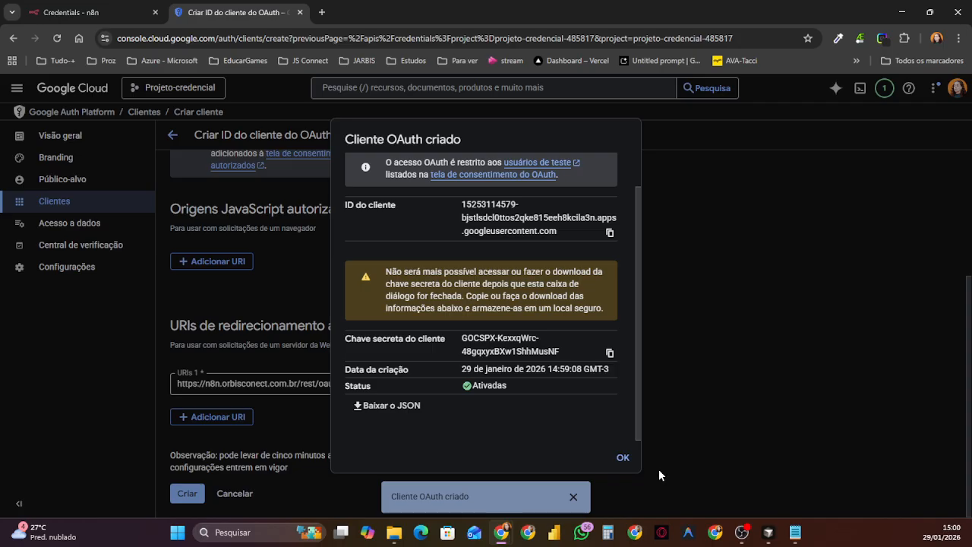
click(622, 457)
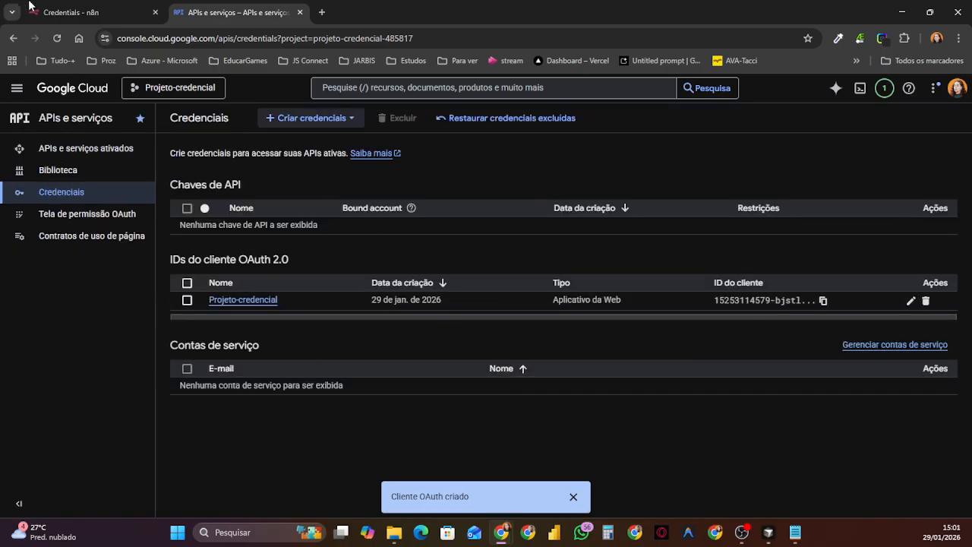
Step: Switch to n8n and try to sign in with Google from the credential without a scope
click(76, 11)
scroll(448, 243, down, 1)
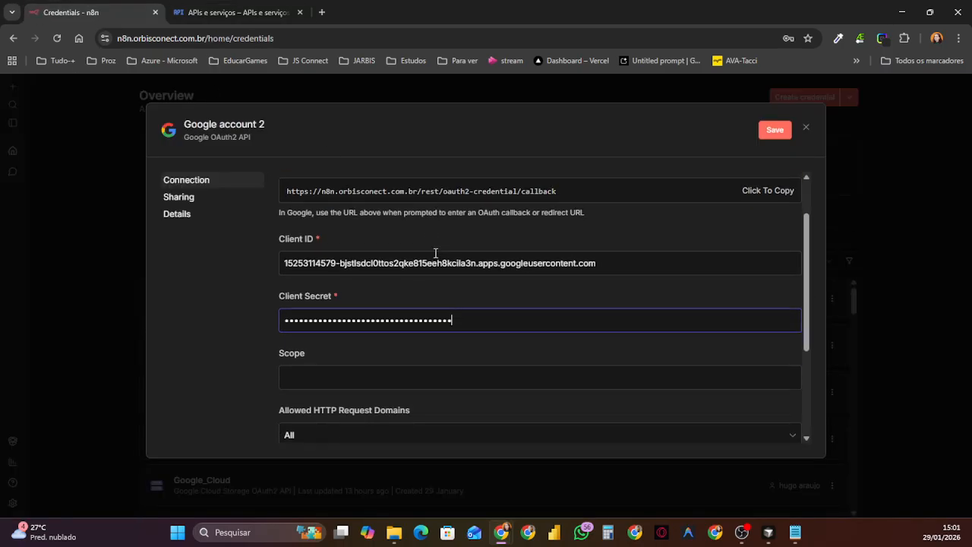
scroll(433, 258, down, 3)
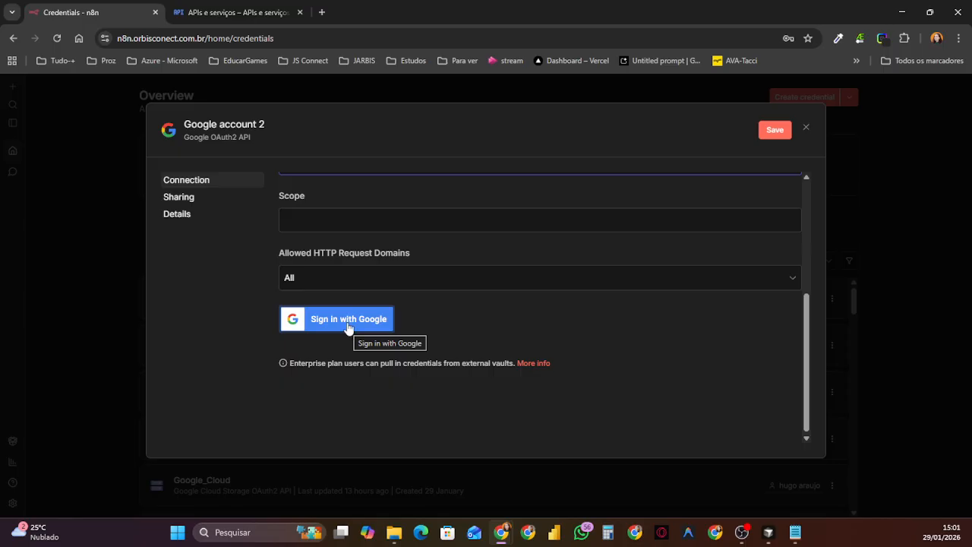
click(348, 327)
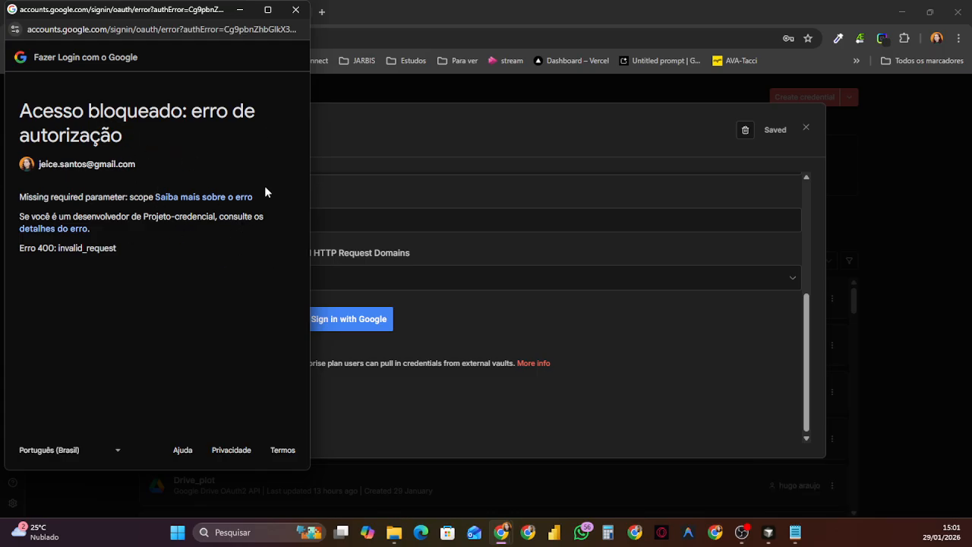
click(295, 9)
Step: Fill the credential's Scope in n8n with the openid email profile, calendar, gmail.send, gmail.readonly, spreadsheets and drive scopes copied from the Escopo note
scroll(372, 237, up, 3)
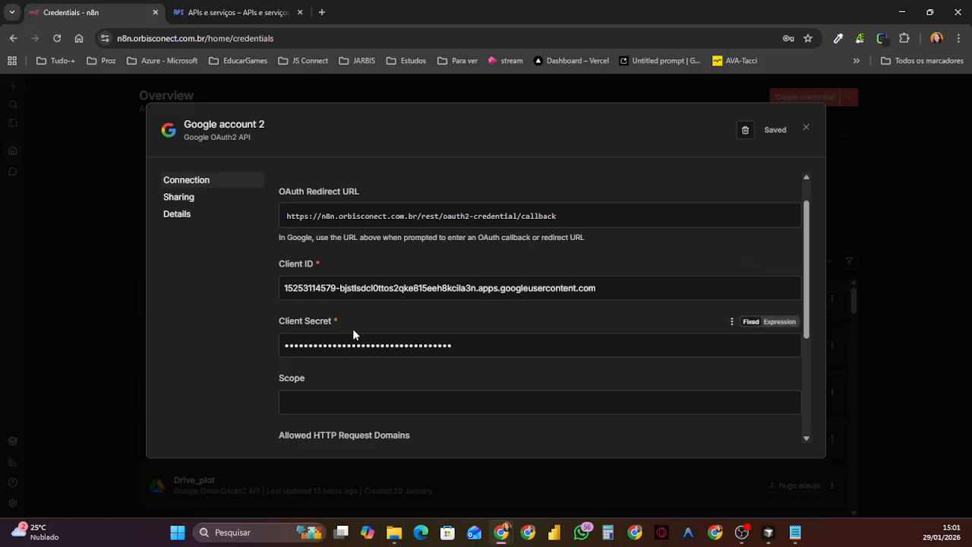
scroll(367, 340, down, 1)
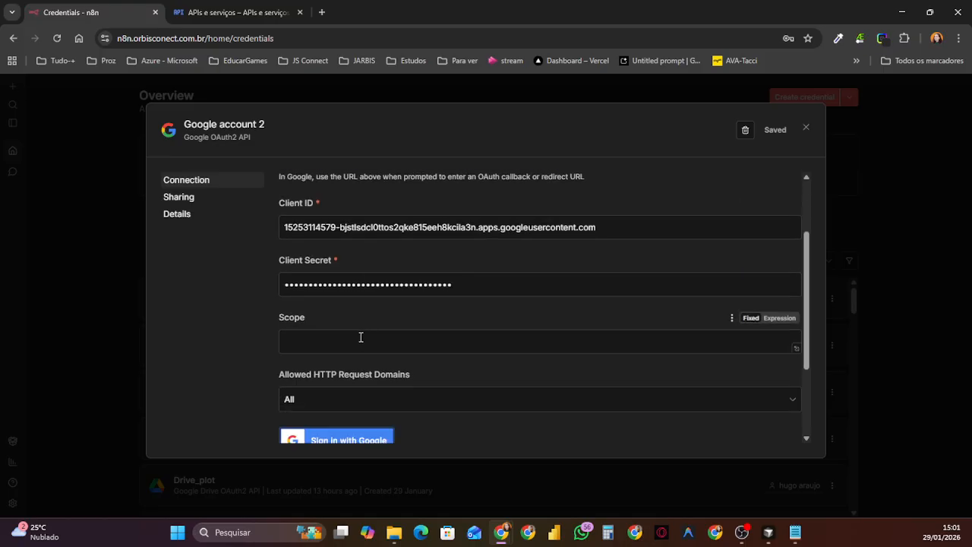
click(363, 340)
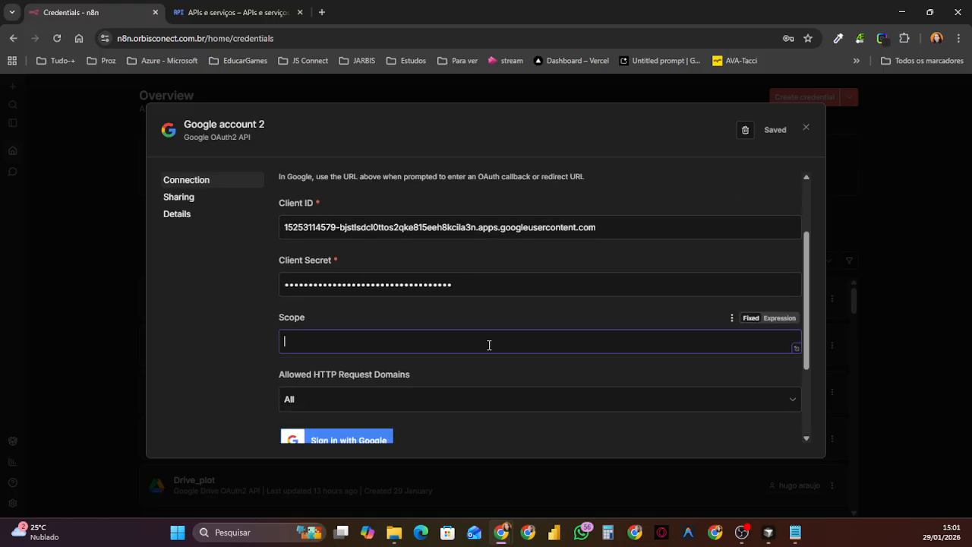
click(795, 532)
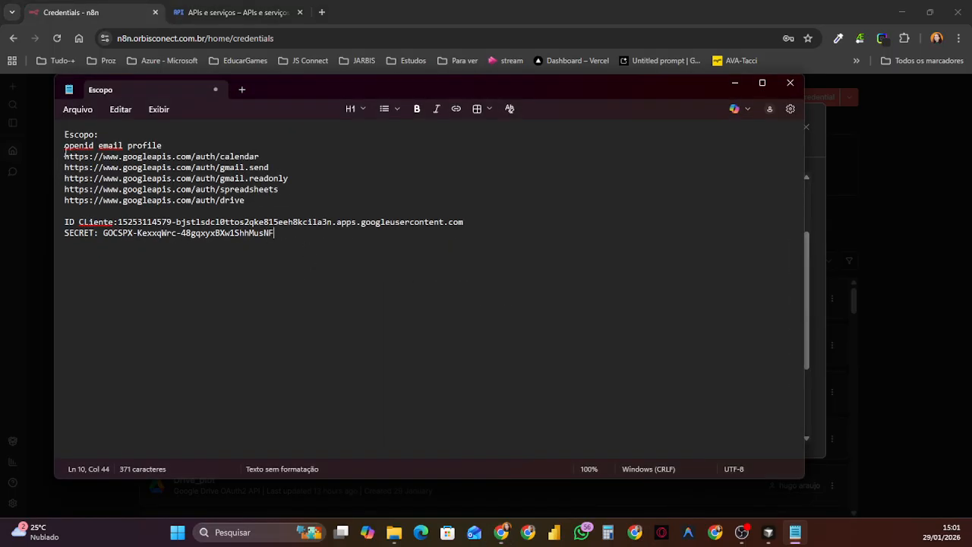
mouse_move(64, 145)
mouse_down()
mouse_move(251, 198)
mouse_move(67, 179)
mouse_move(65, 144)
mouse_up()
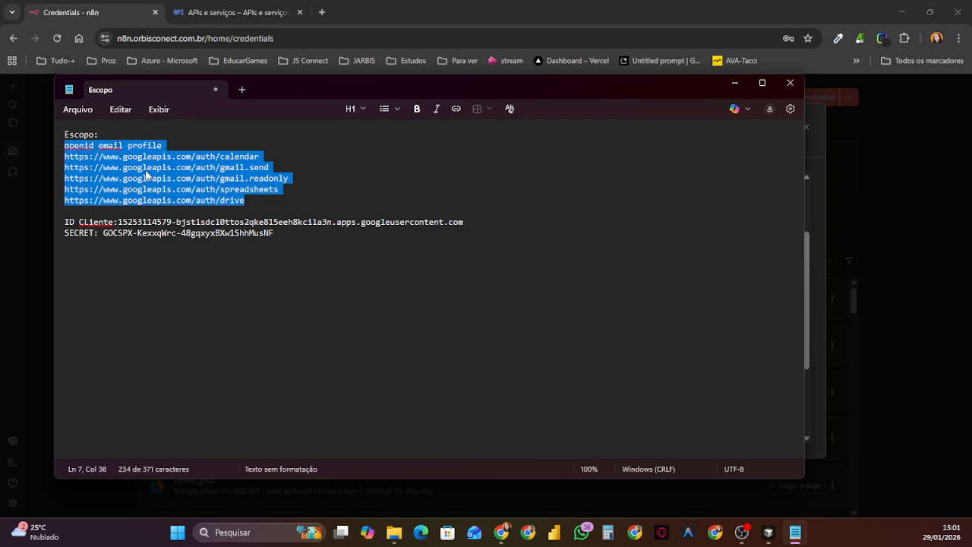
click(734, 83)
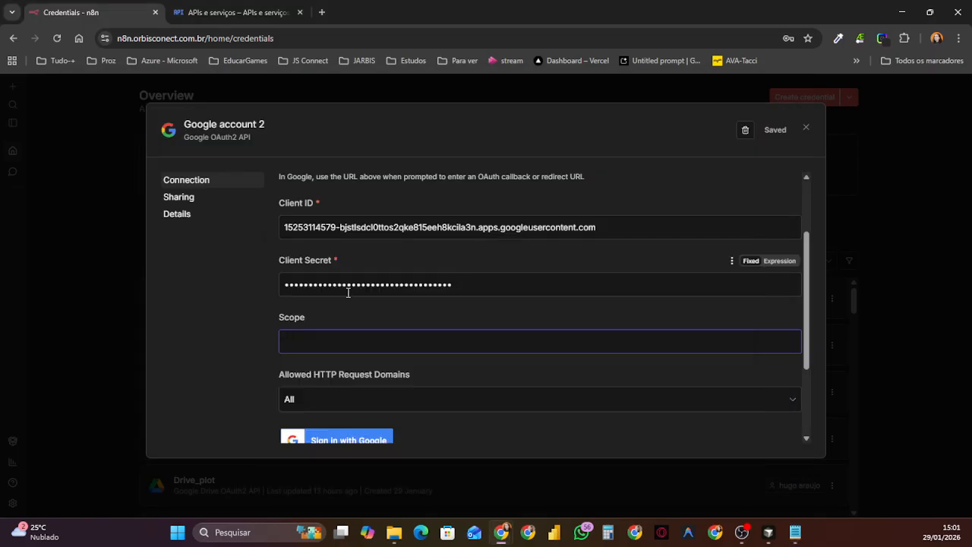
click(308, 341)
key(ctrl+v)
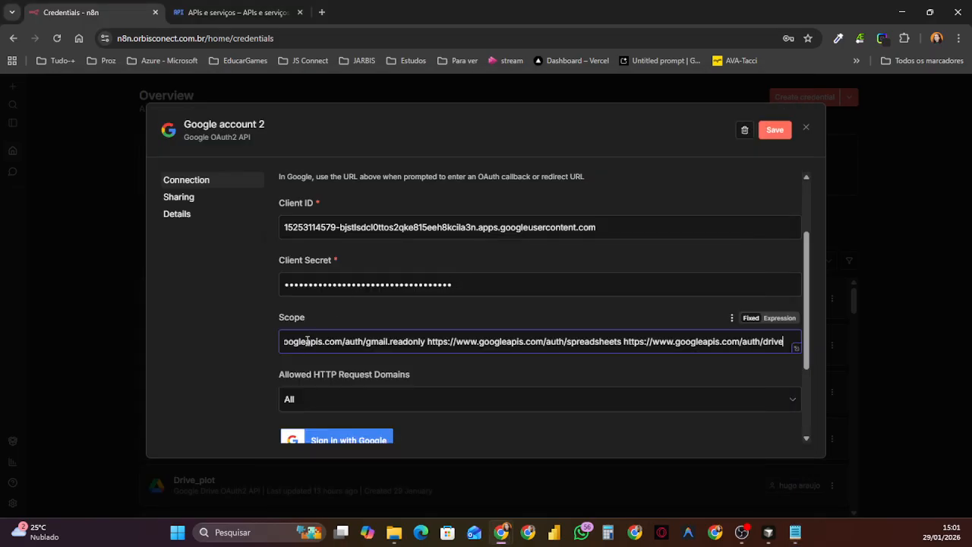
Step: Sign in with Google using the test user's account, continuing past the unverified-app warning and allowing orbisconect.com.br to access the profile information
scroll(464, 306, down, 3)
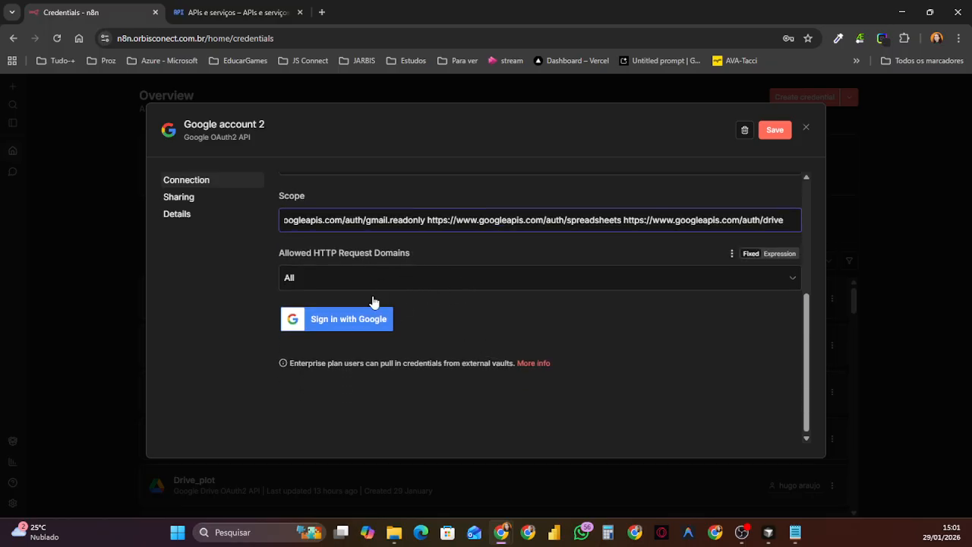
click(344, 321)
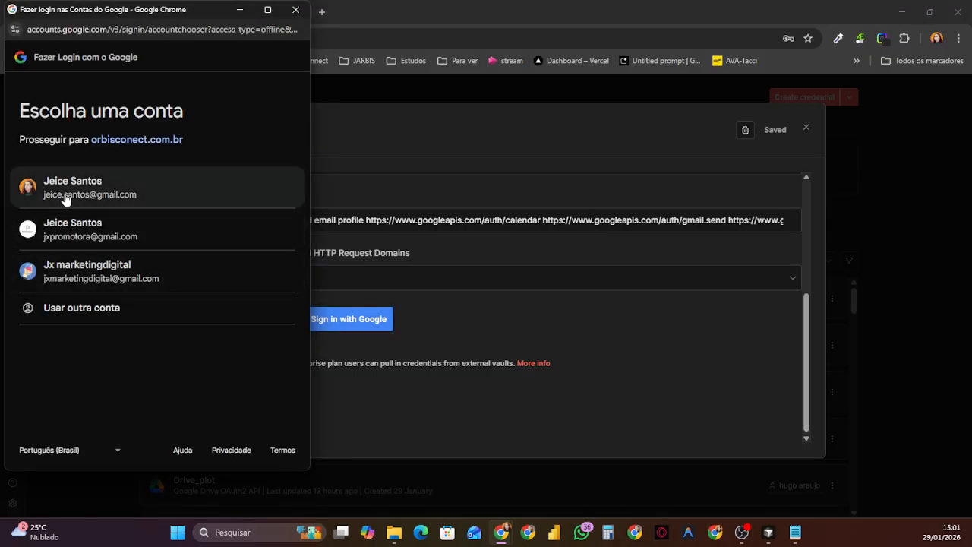
click(65, 195)
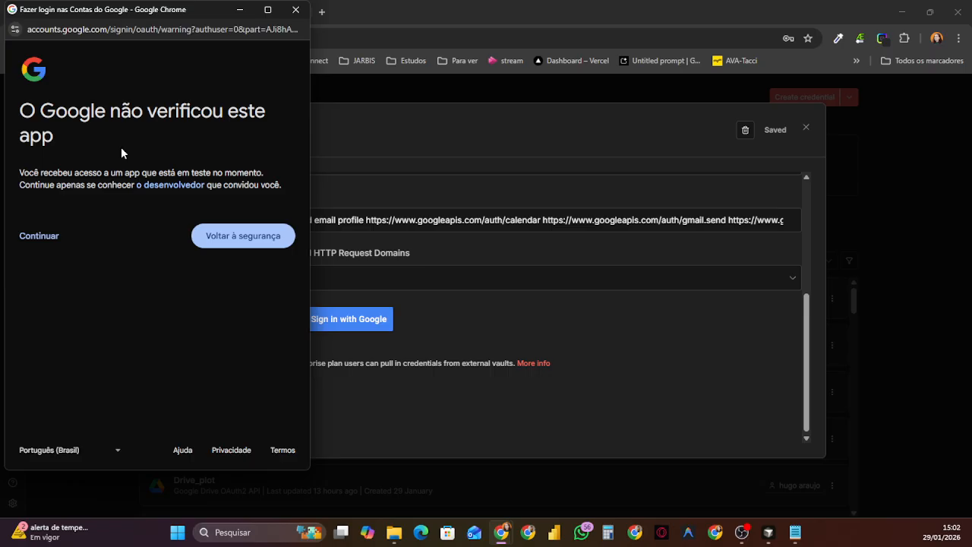
click(38, 242)
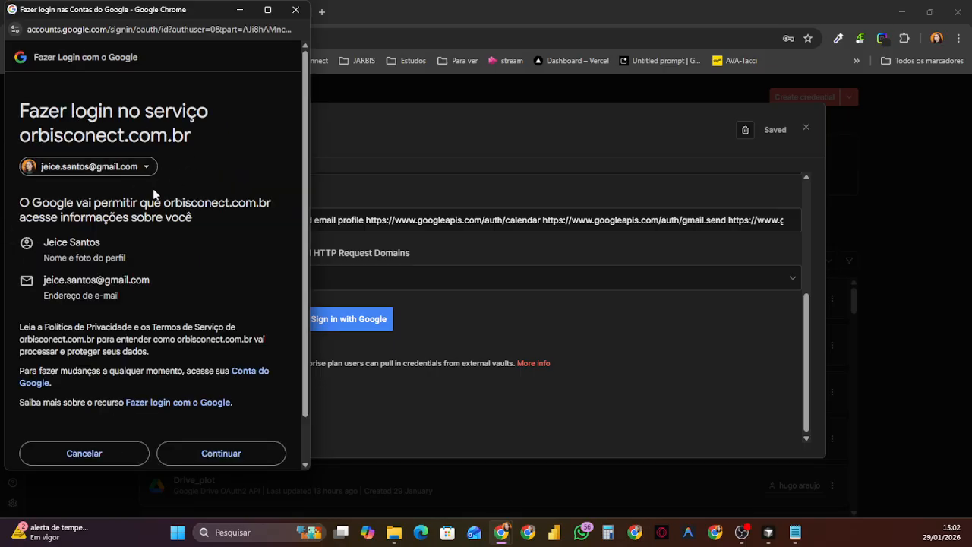
scroll(153, 194, down, 1)
click(222, 406)
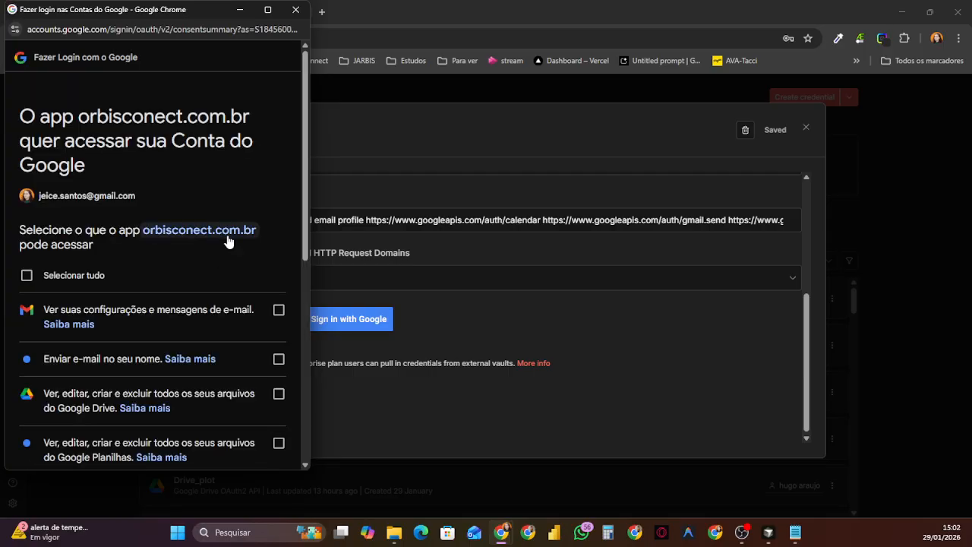
Step: Grant orbisconect.com.br all the requested Gmail, Drive, Sheets and Calendar permissions and continue to finish the Google authorization
click(26, 275)
scroll(225, 282, down, 3)
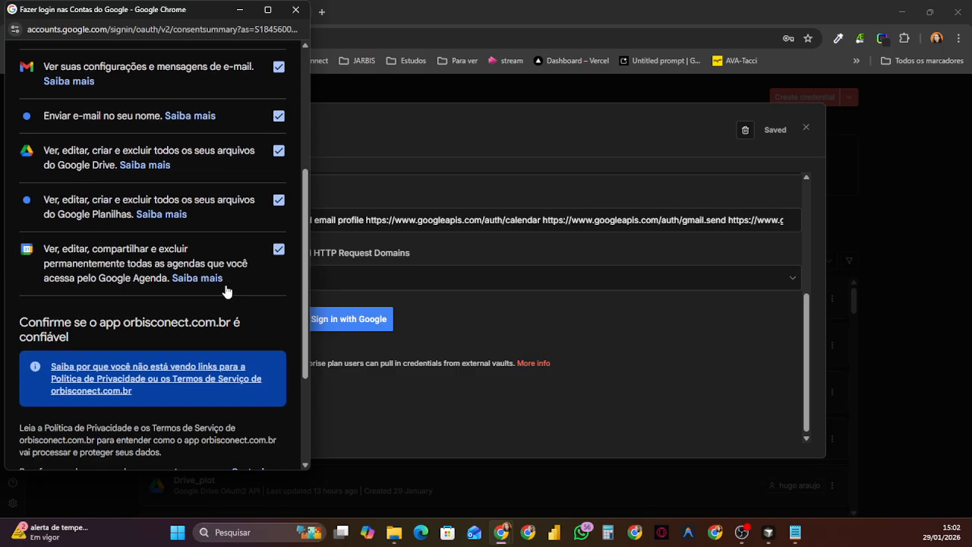
scroll(106, 273, up, 2)
scroll(91, 205, down, 1)
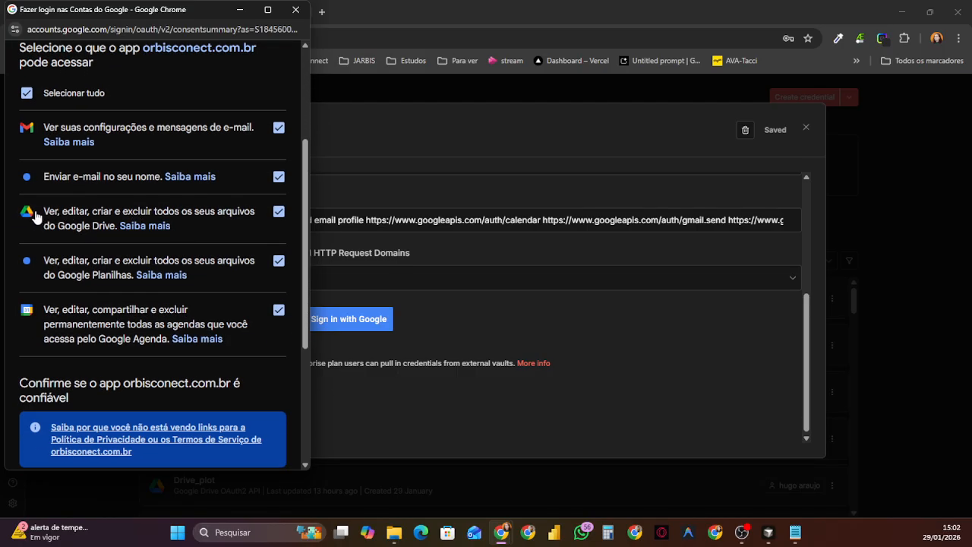
scroll(38, 220, down, 2)
scroll(163, 281, down, 1)
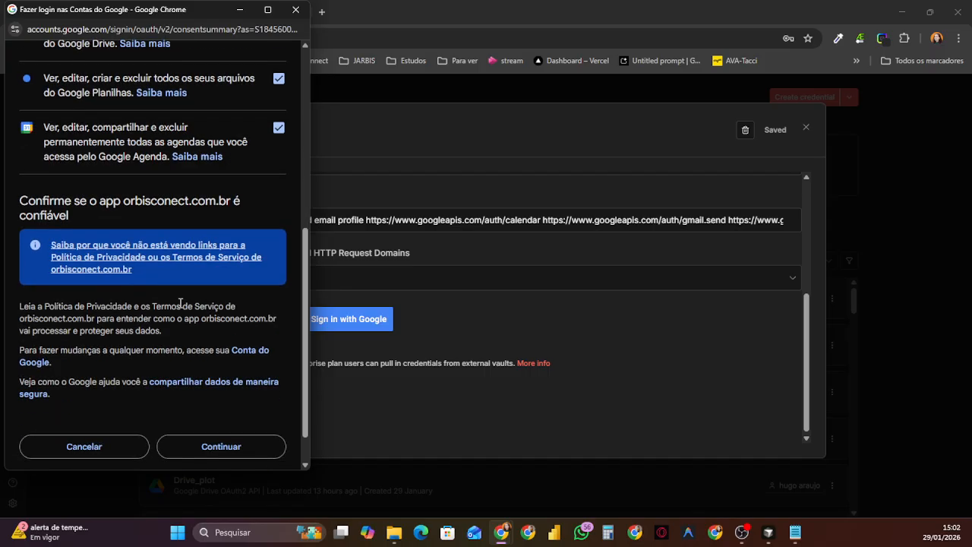
scroll(180, 303, down, 1)
click(219, 407)
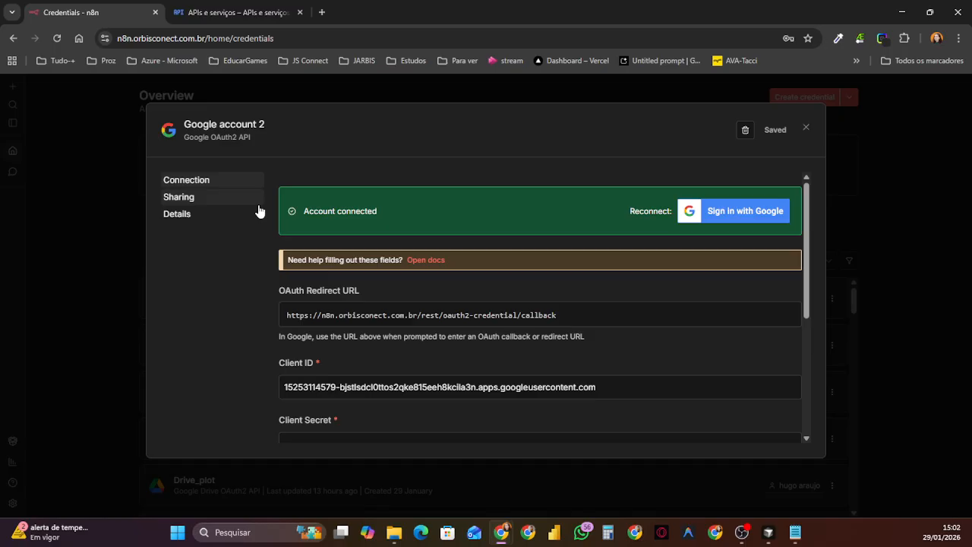
Step: Rename the connected Google OAuth2 credential to Projeto-credencial and save it
click(242, 126)
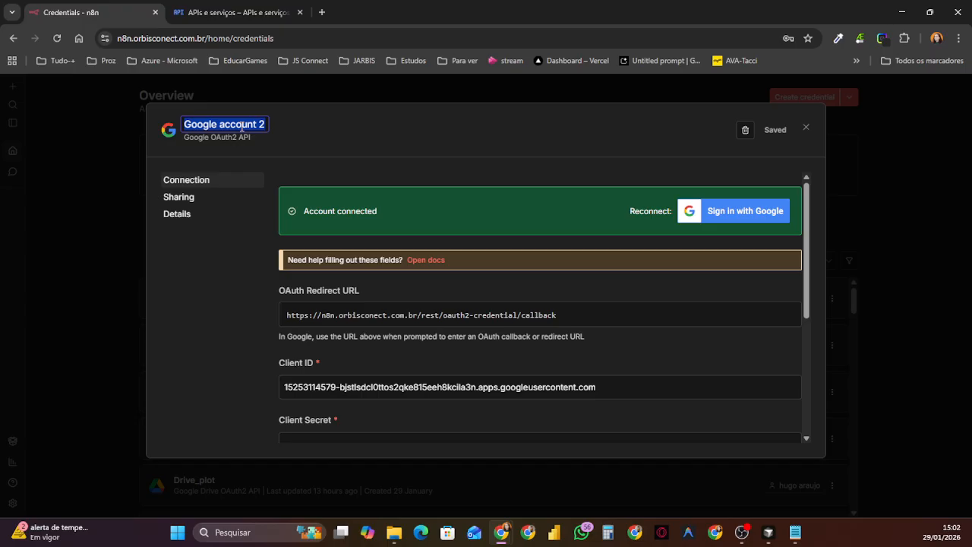
text(openid email profile https://www.googleapis.com/auth/calendar https://www.googleapis.com/auth/gmail.)
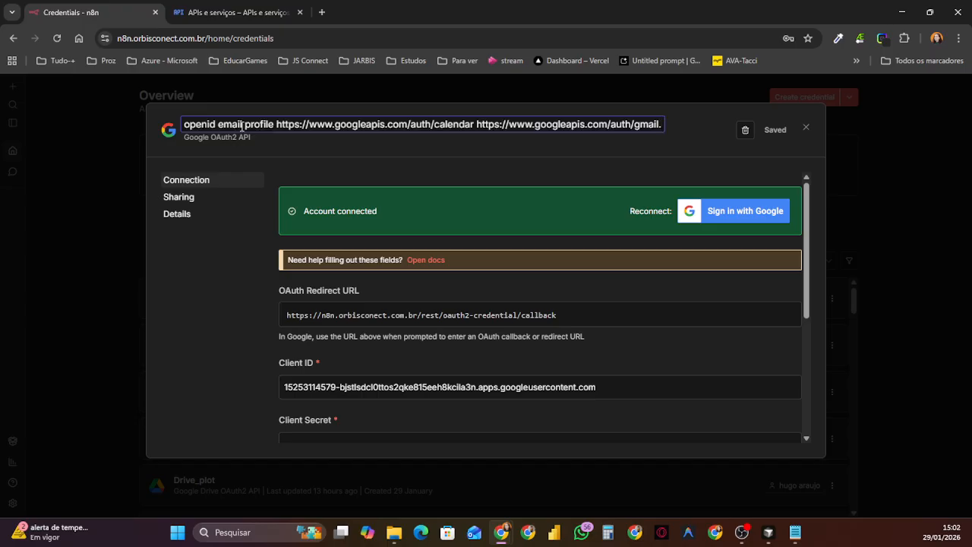
key(ctrl+a)
key(BackSpace)
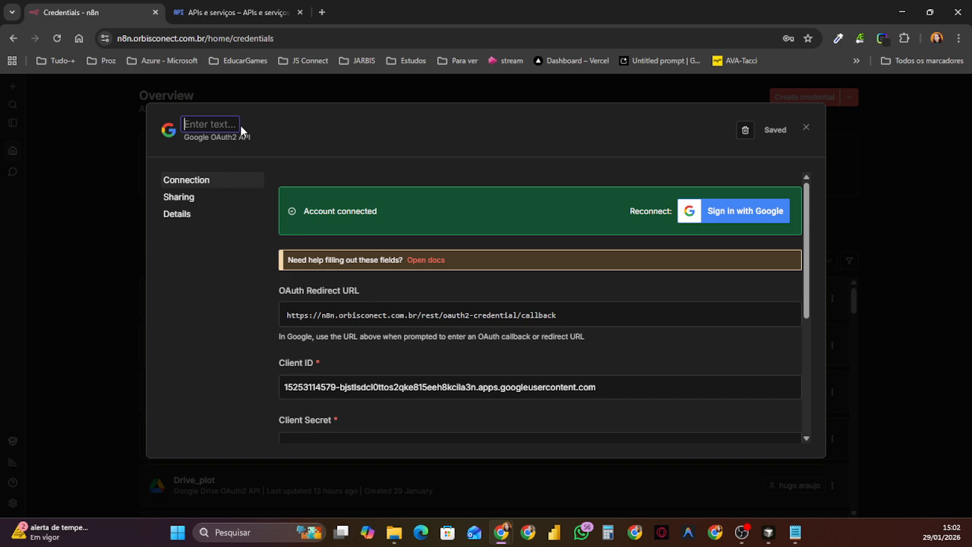
text(Projeto-credencial)
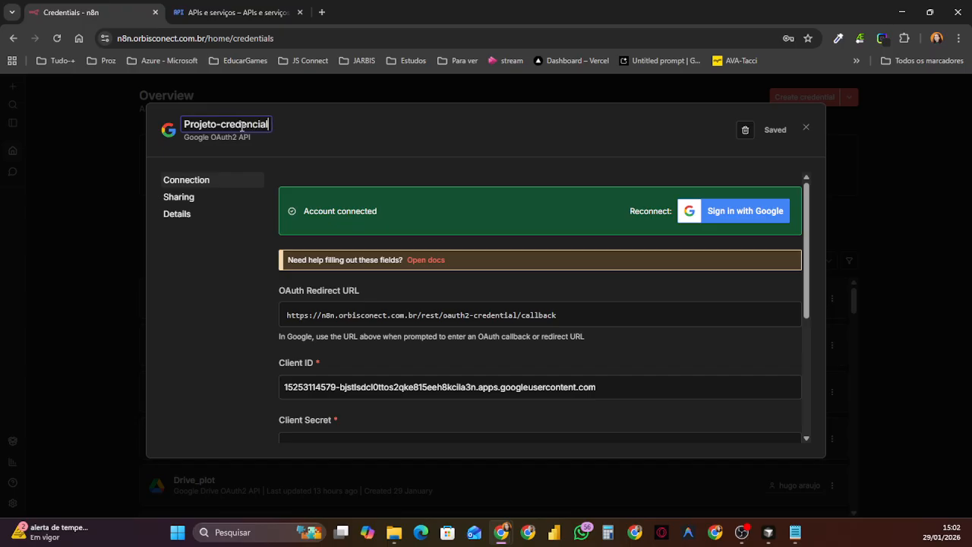
key(Return)
click(767, 137)
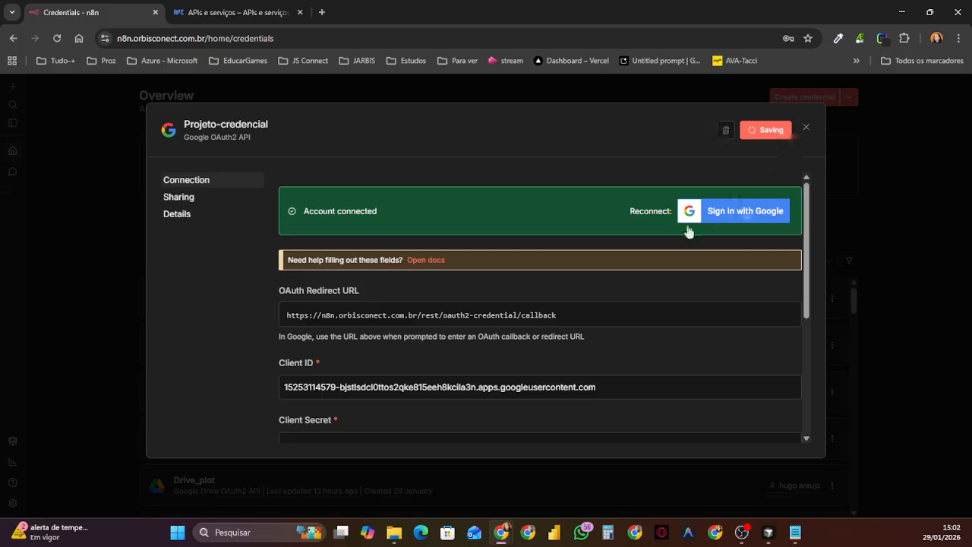
click(801, 69)
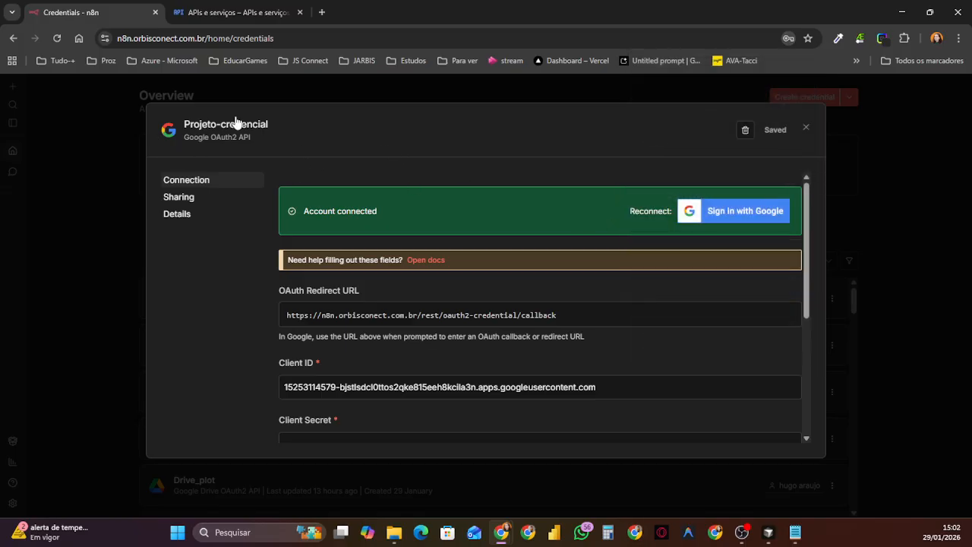
Step: Switch to Google Cloud, open the API Library from the enabled APIs and services, and search it for Google Drive
click(250, 14)
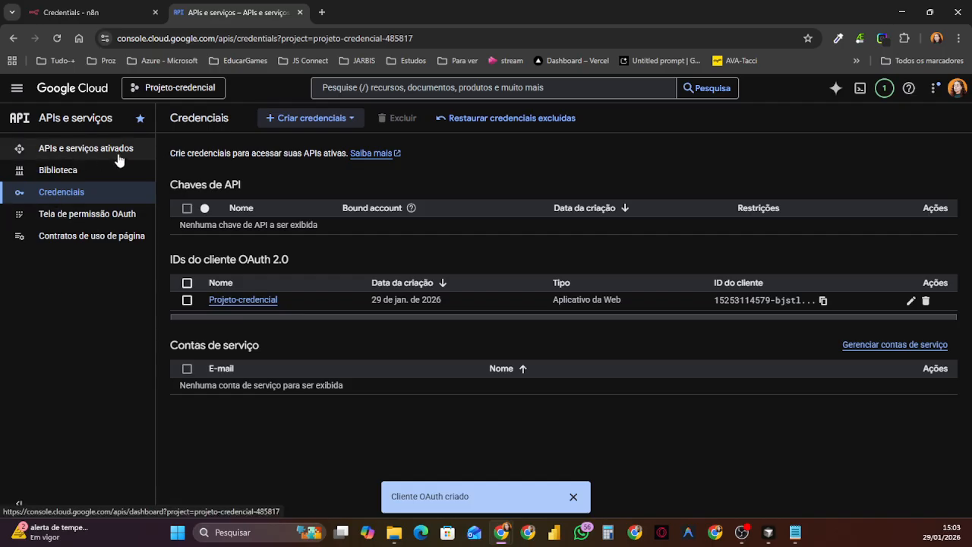
click(86, 148)
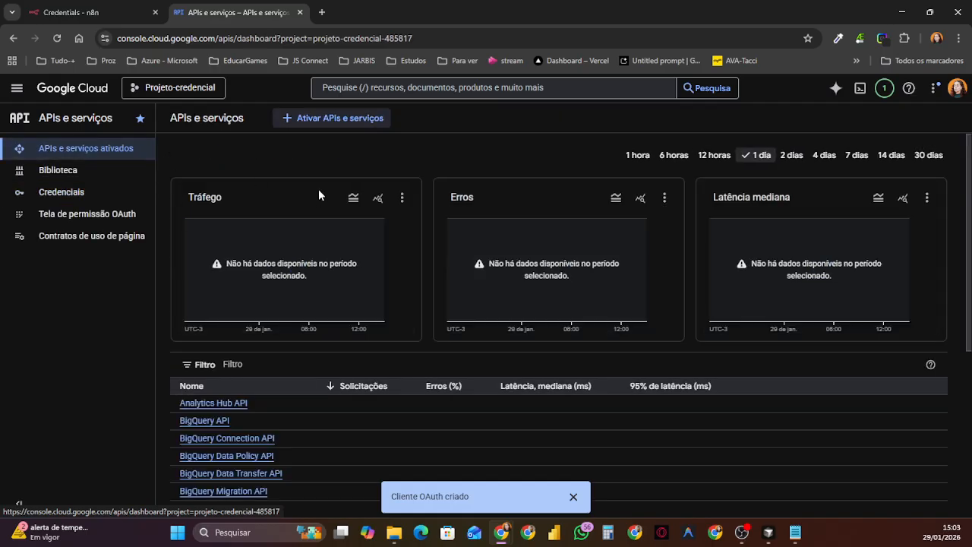
click(328, 119)
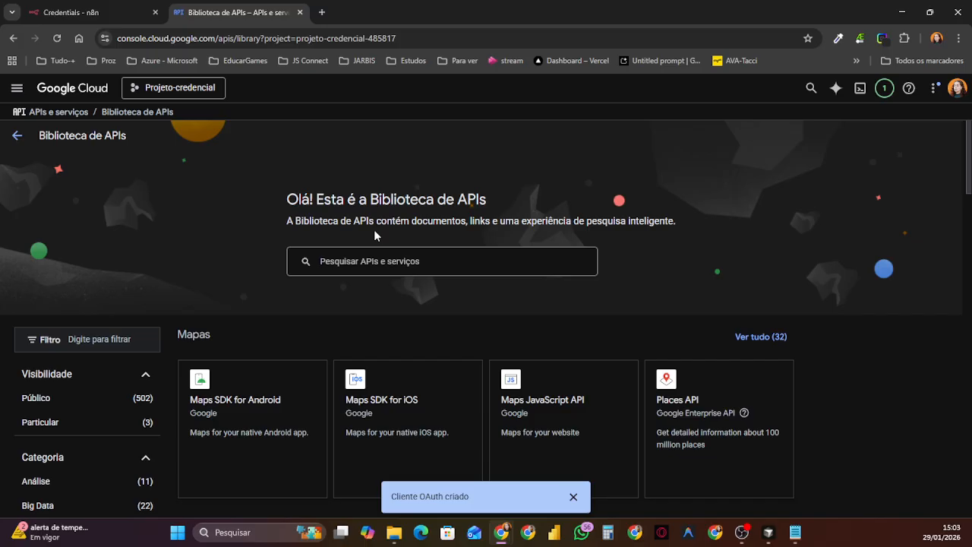
text(Drive)
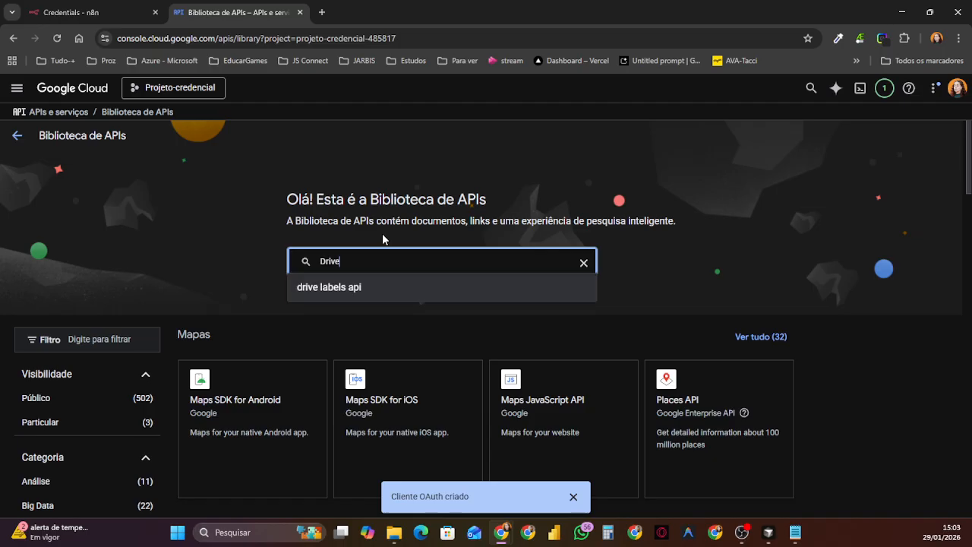
key(BackSpace)
key(BackSpace)
key(BackSpace)
key(BackSpace)
key(BackSpace)
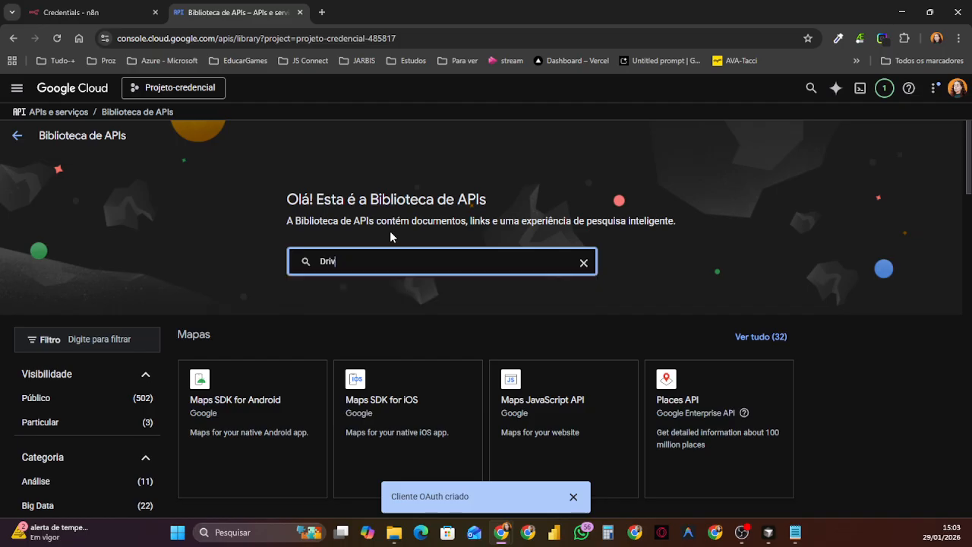
text(Google Drive)
key(Return)
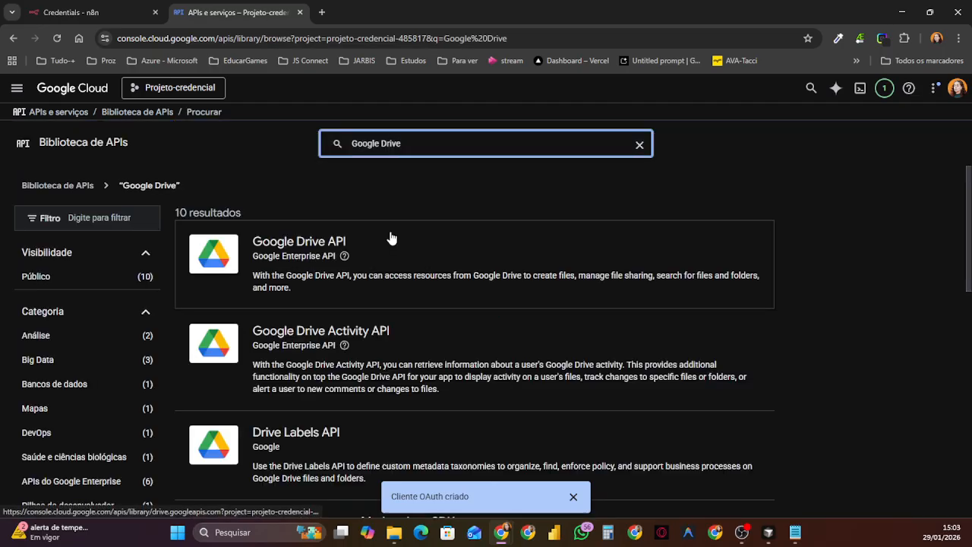
Step: Enable the Google Drive API for the Projeto-credencial project and dismiss the OAuth client notification
click(282, 251)
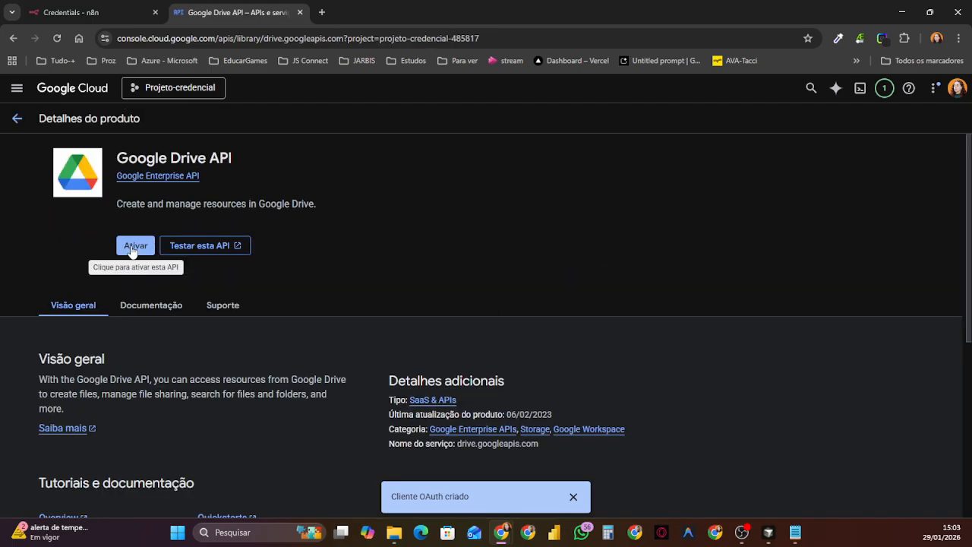
click(137, 246)
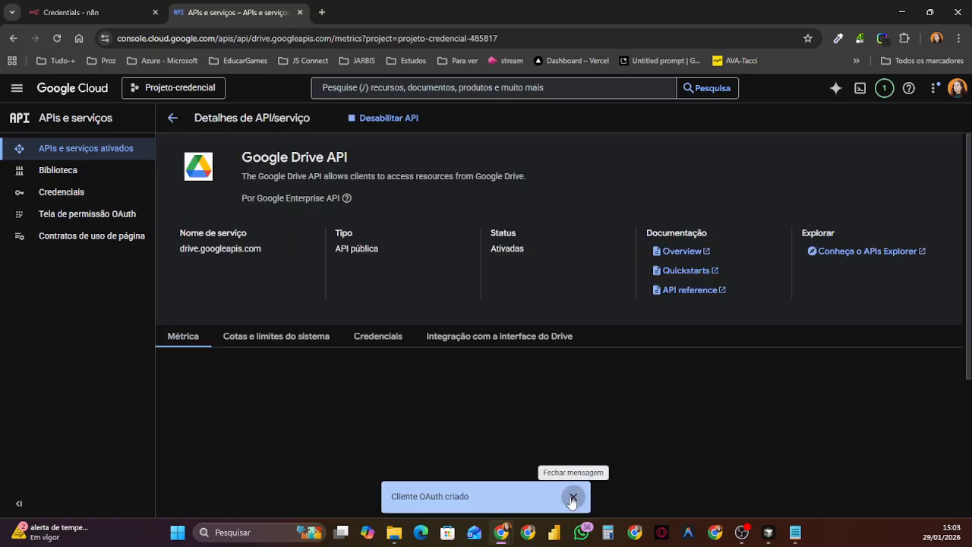
click(573, 497)
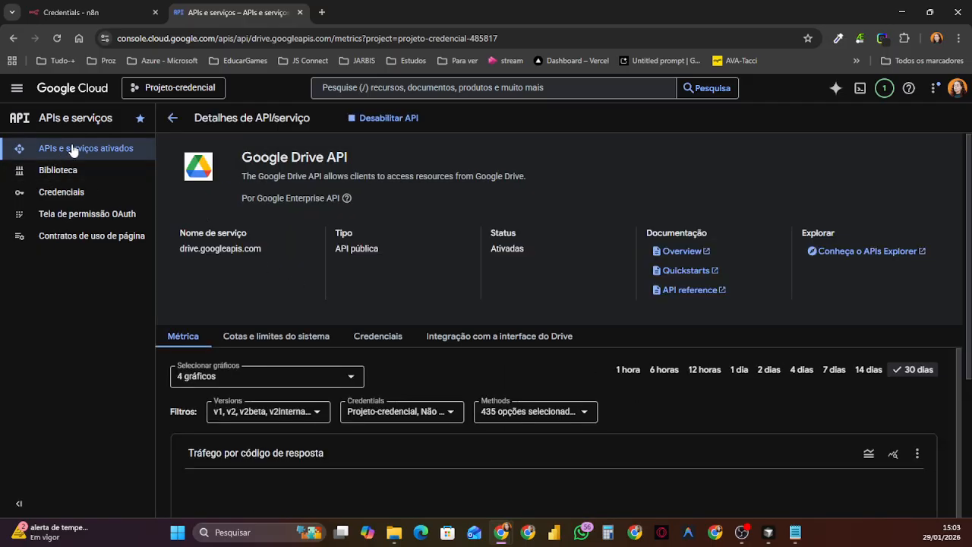
Step: Search the Google Cloud console for gmail and enable the Gmail API for the project
mouse_move(347, 198)
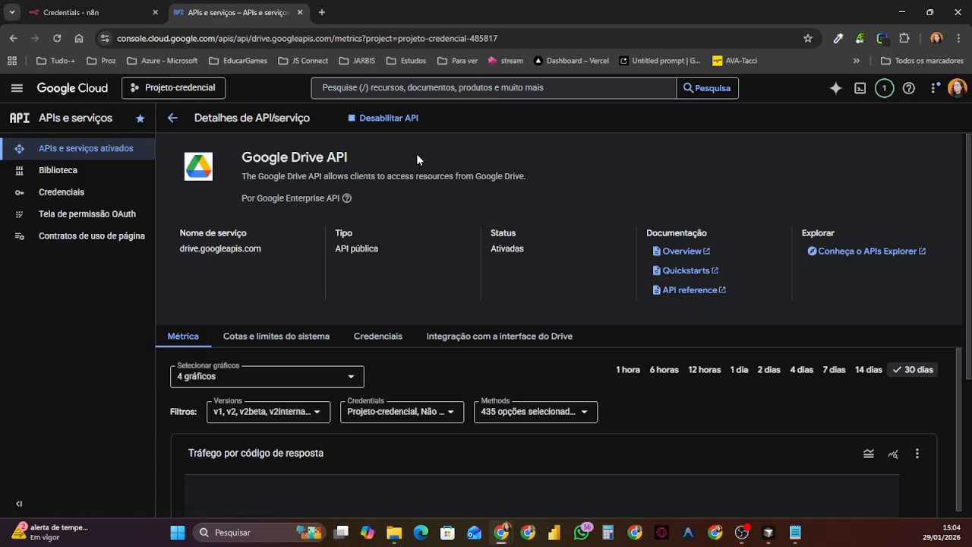
scroll(718, 329, down, 5)
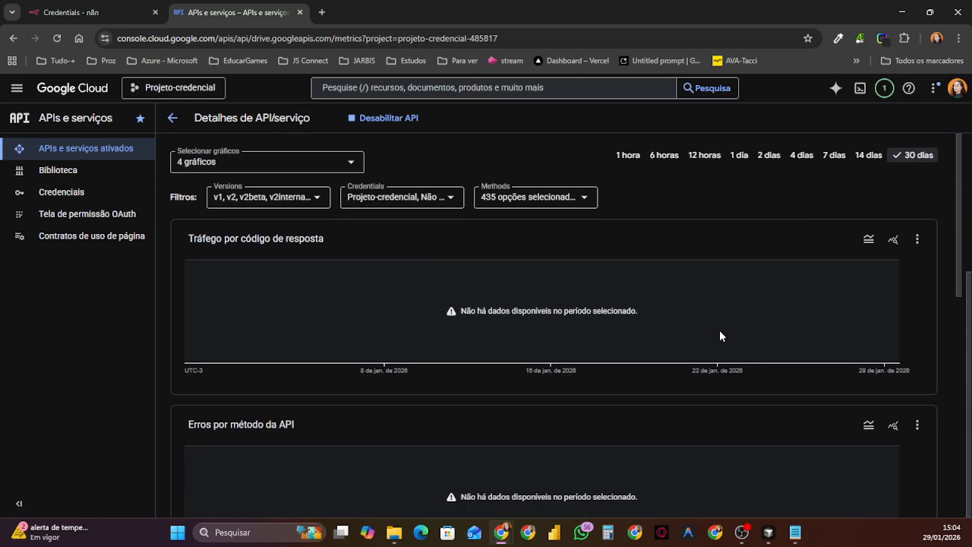
scroll(719, 329, up, 3)
click(433, 89)
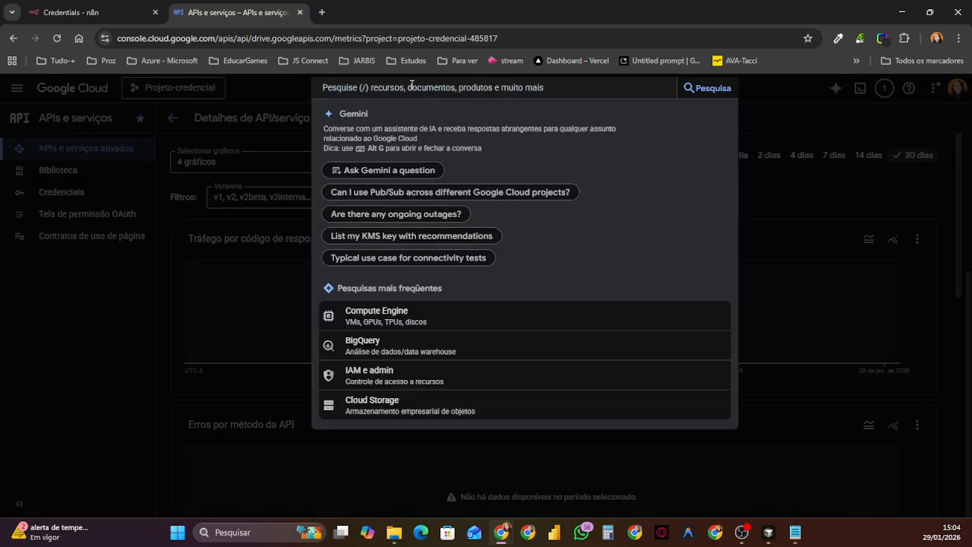
text(gami)
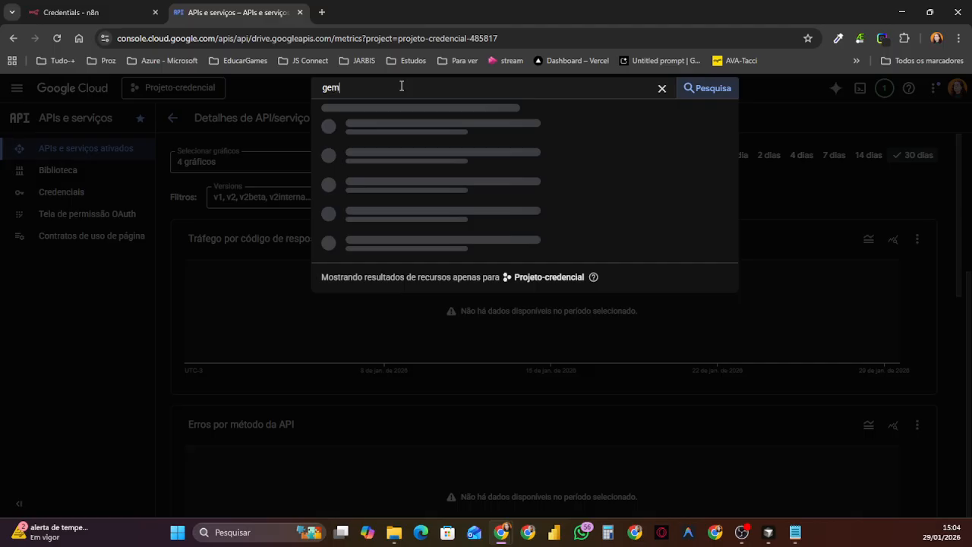
key(BackSpace)
key(BackSpace)
key(BackSpace)
text(mail)
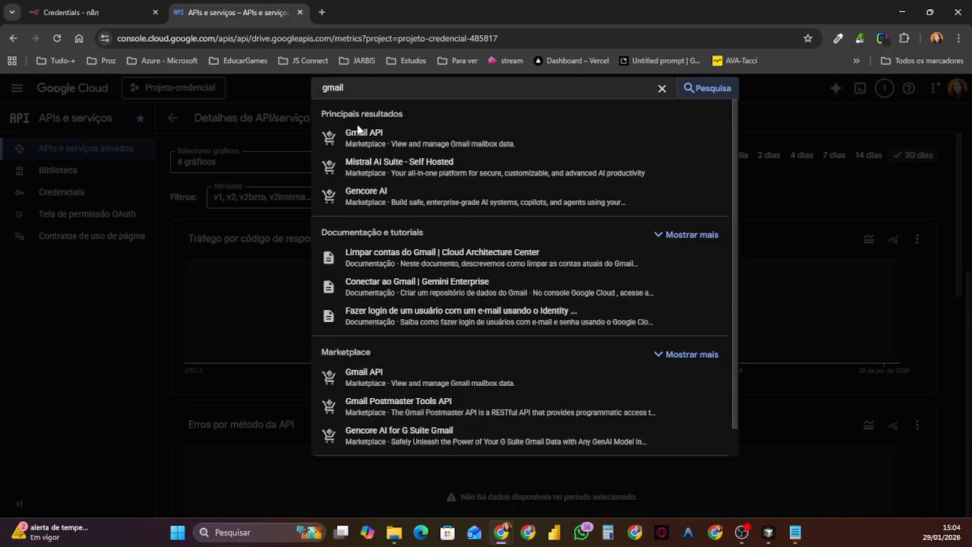
click(537, 124)
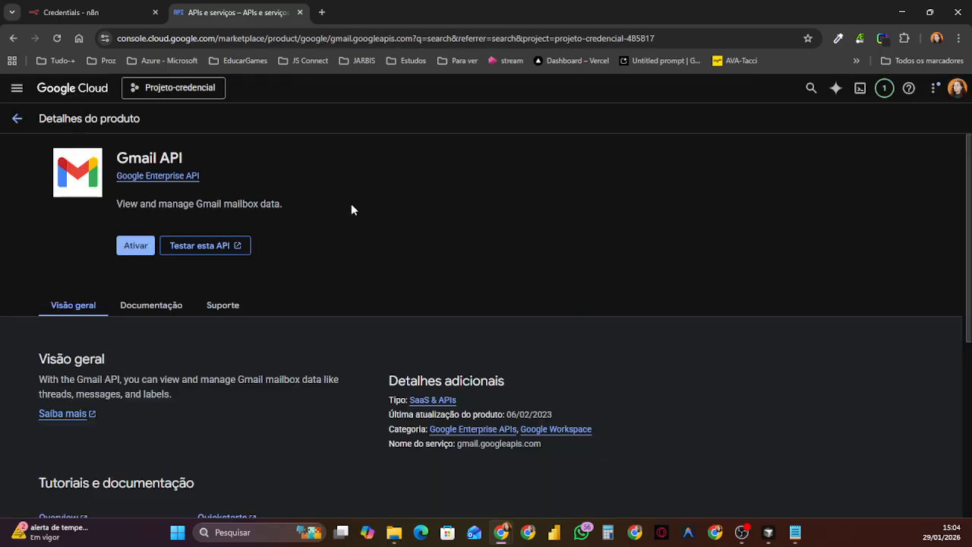
click(133, 246)
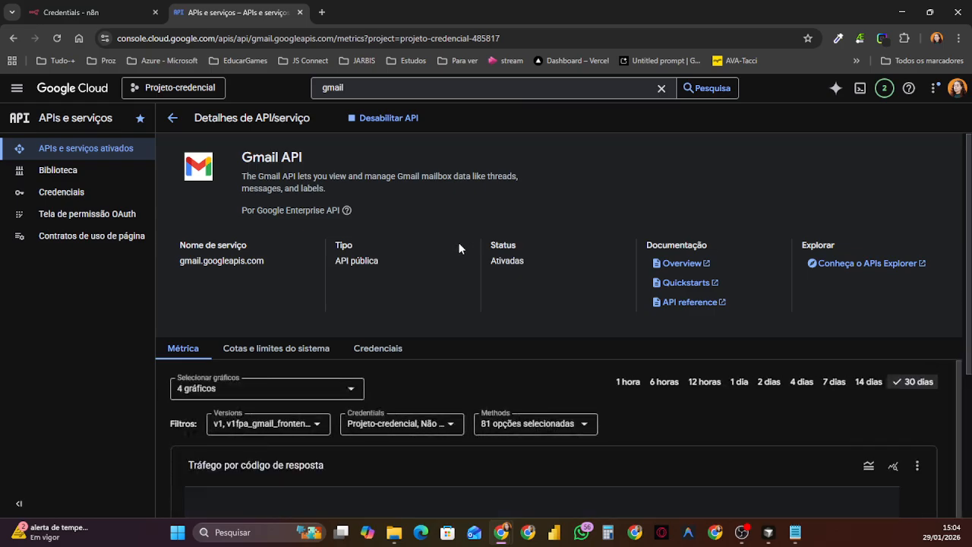
Step: Search the console for sheet and enable the Google Sheets API for the project
click(355, 87)
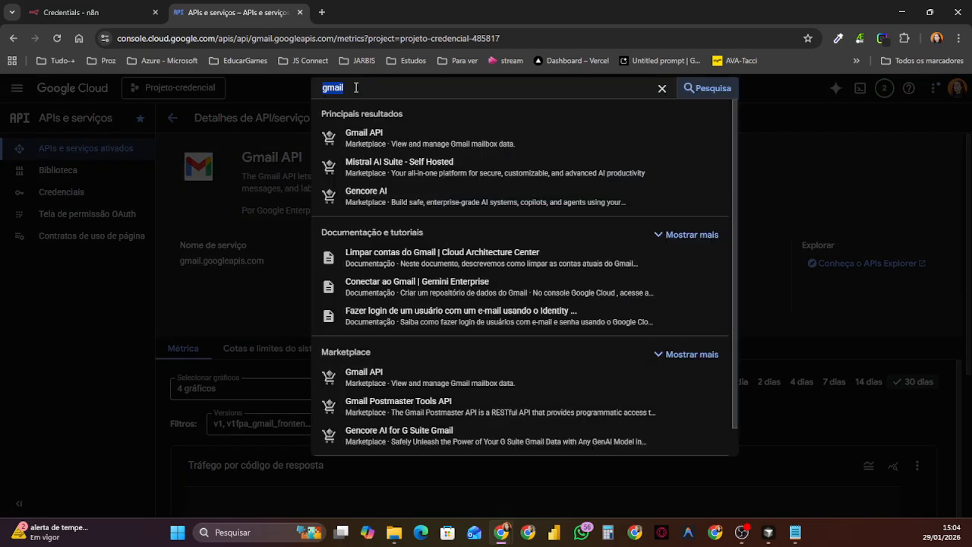
key(BackSpace)
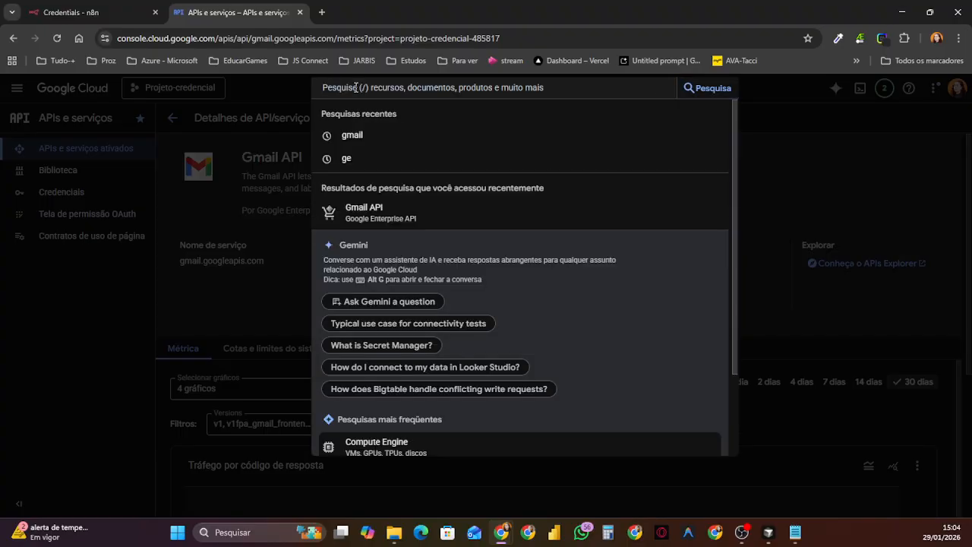
text(sheet)
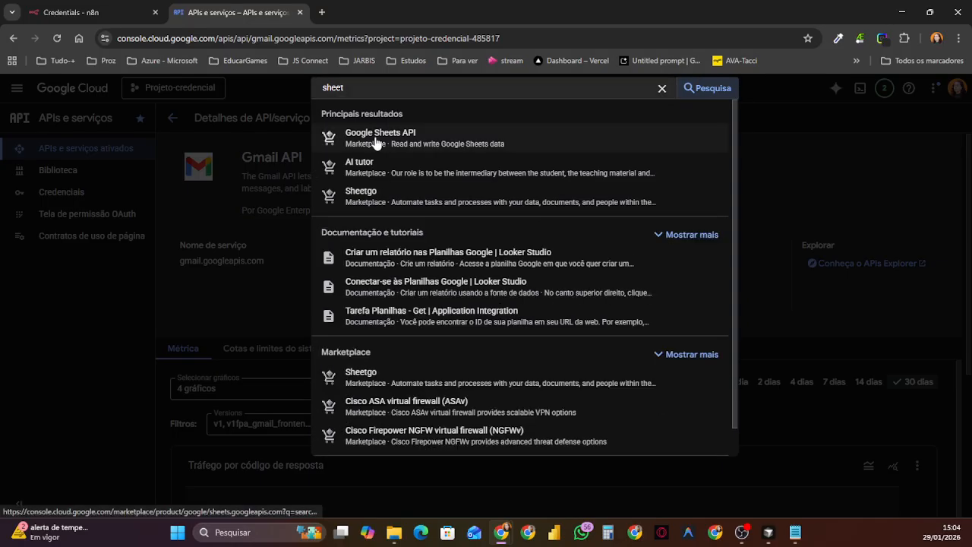
click(375, 136)
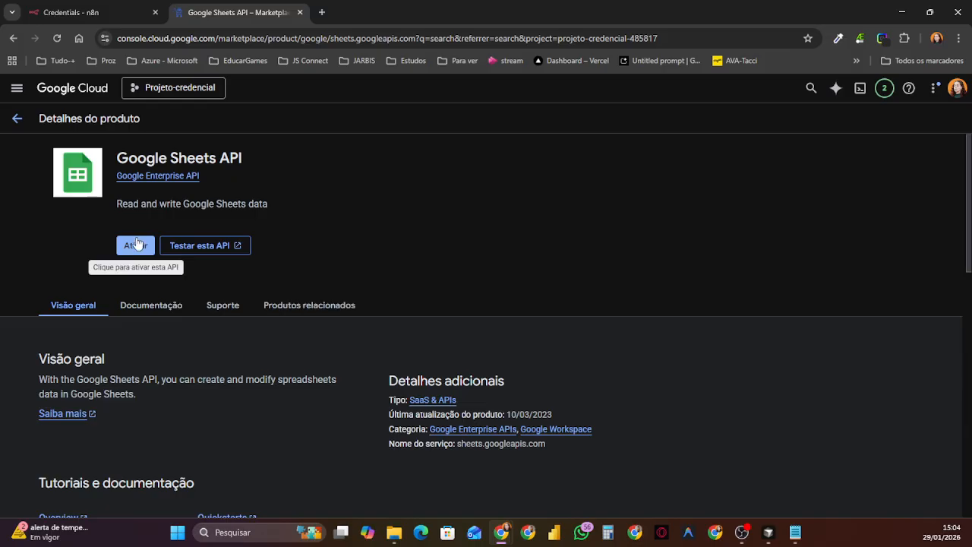
click(137, 243)
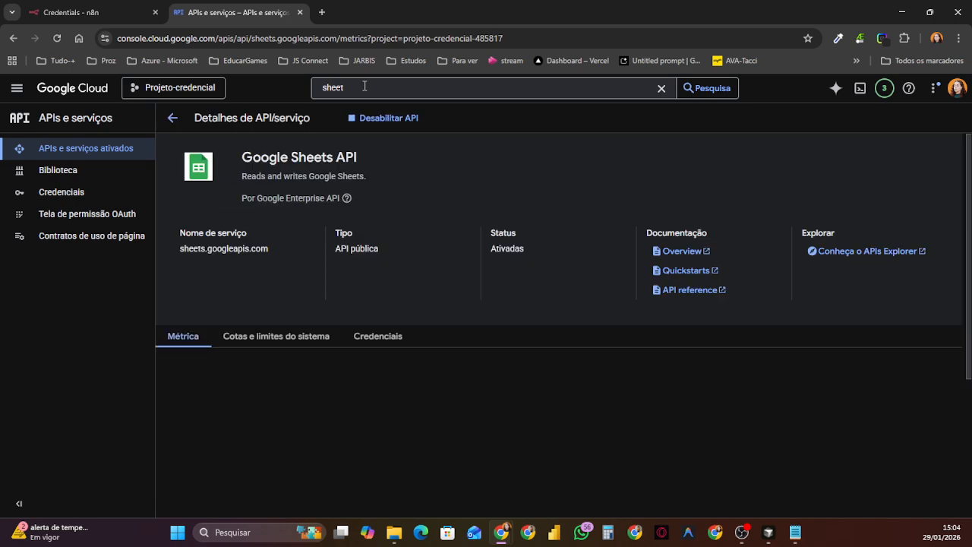
Step: Search the console for docs and enable the Google Docs API for the project
click(364, 86)
text(docs)
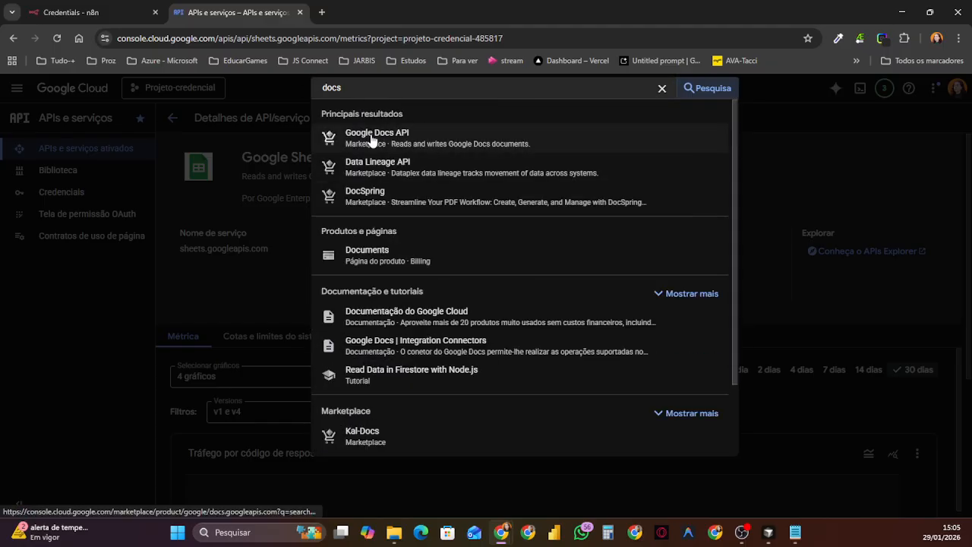
click(372, 138)
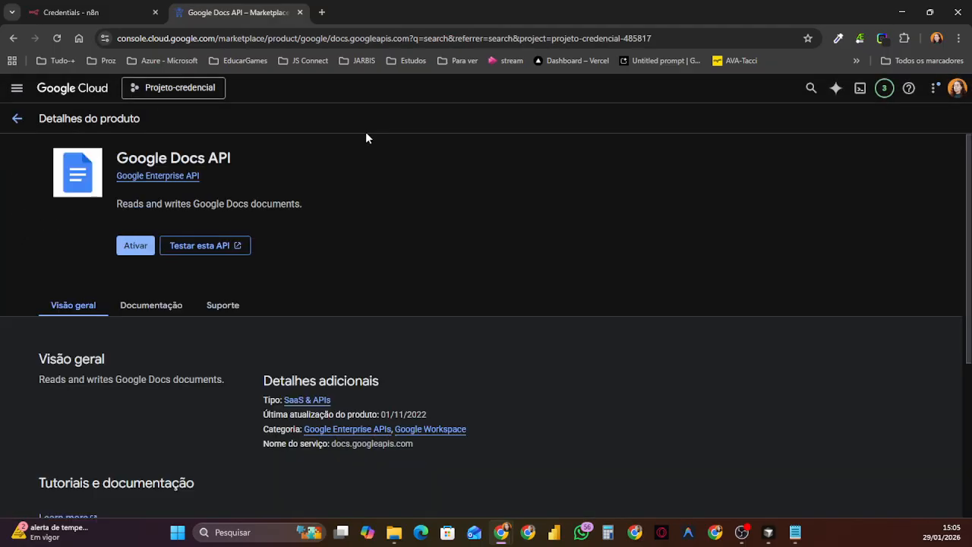
click(134, 246)
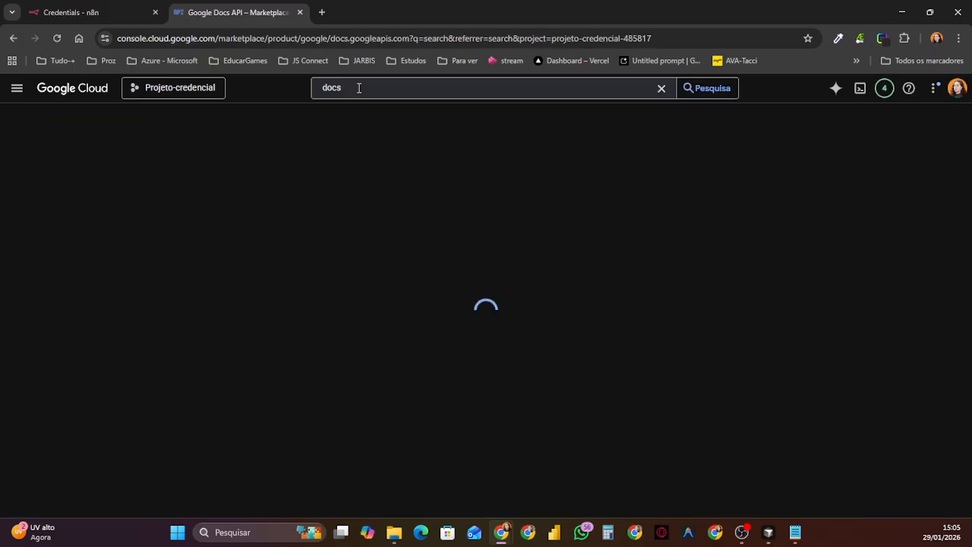
Step: Search the console for calendar and enable the Google Calendar API for the project
click(359, 87)
text(ca)
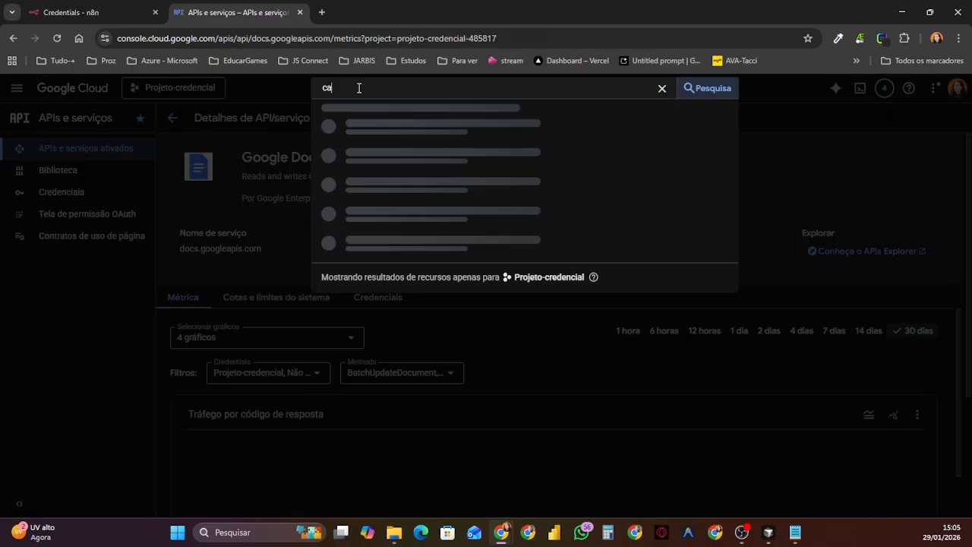
text(kend)
key(BackSpace)
key(BackSpace)
key(BackSpace)
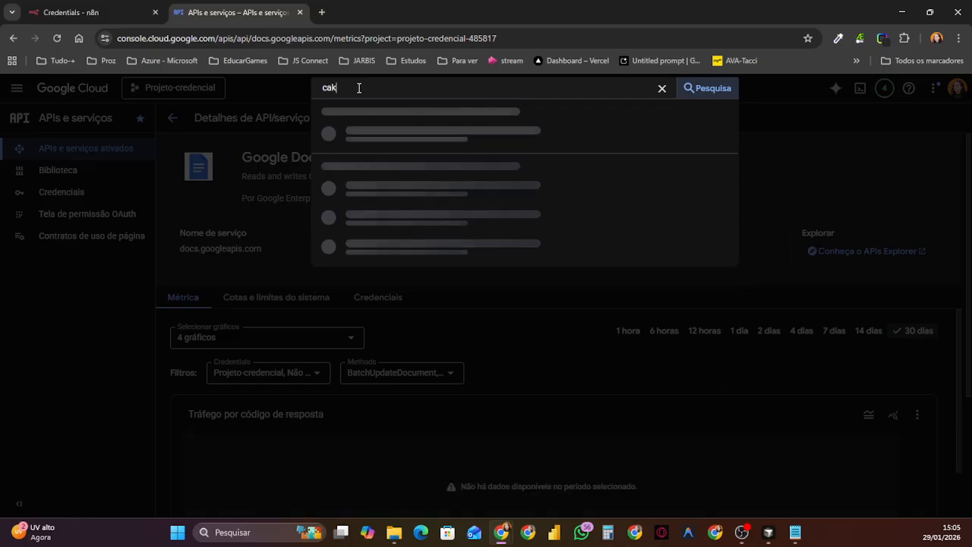
key(BackSpace)
text(le)
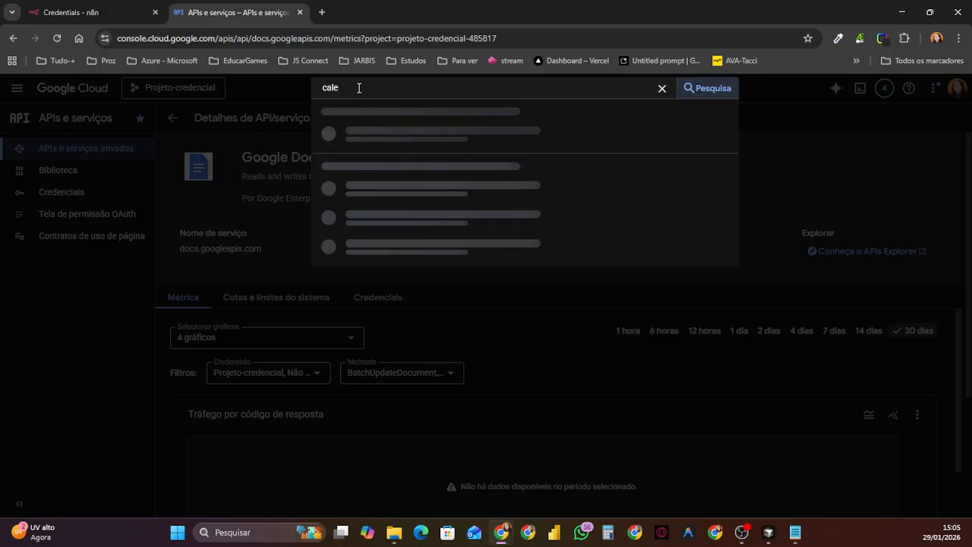
text(ndar)
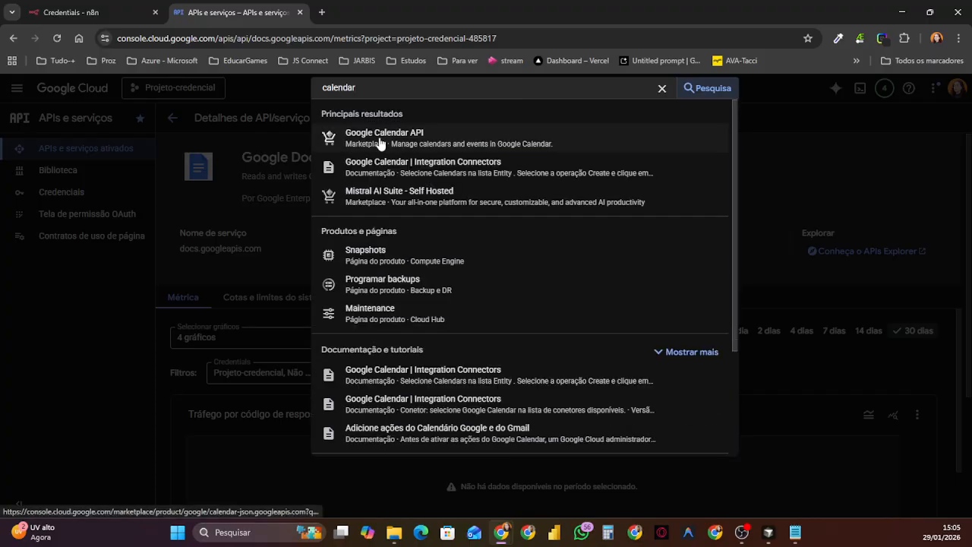
click(379, 139)
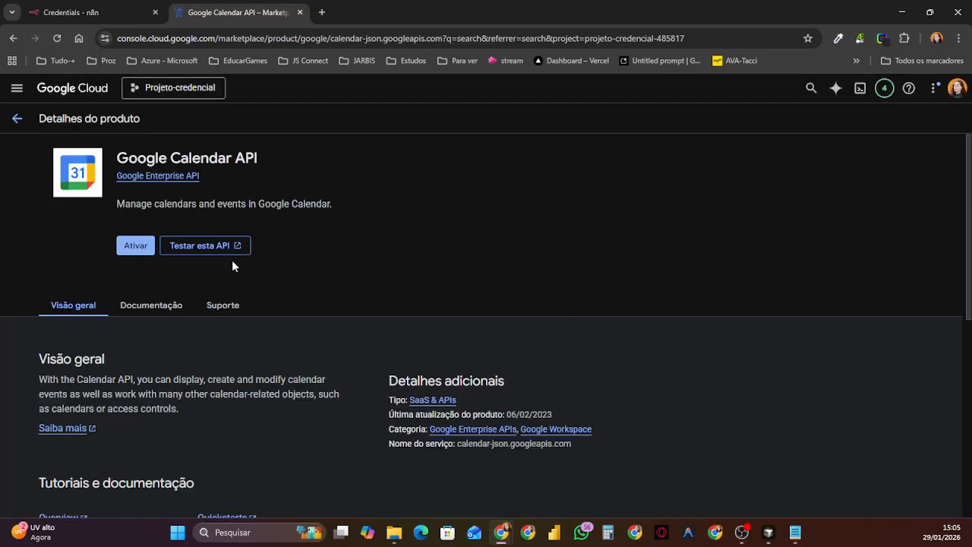
click(134, 245)
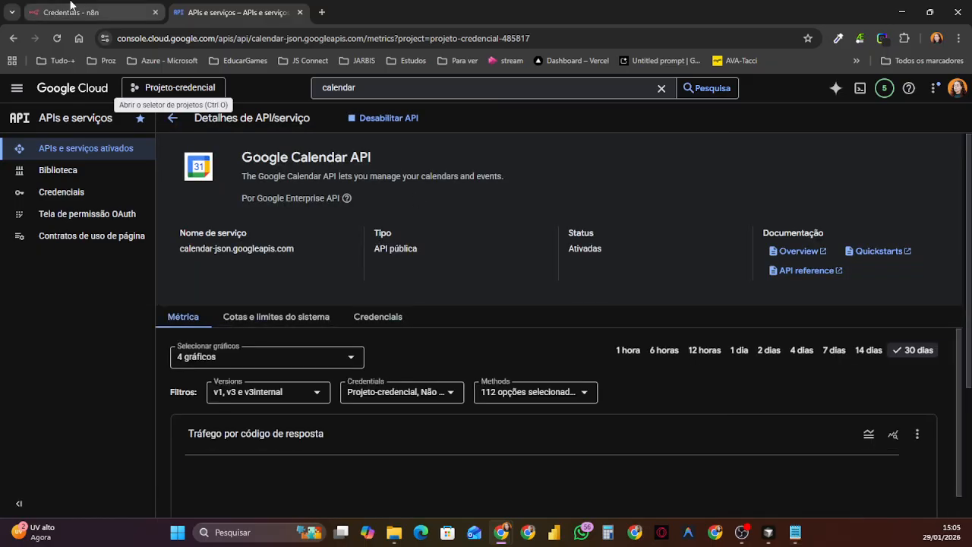
Step: Switch to n8n, close the Projeto-credencial credential and open the list of workflows
click(70, 8)
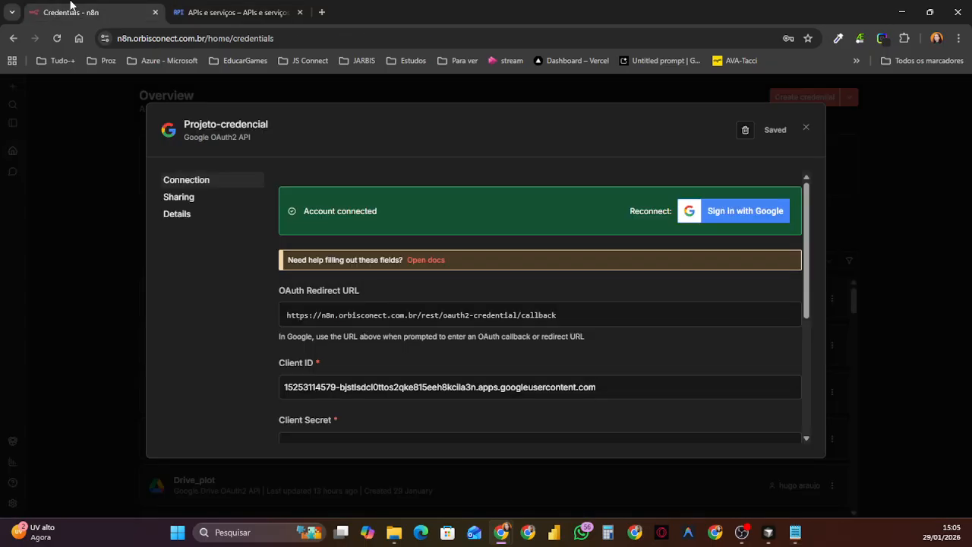
click(806, 131)
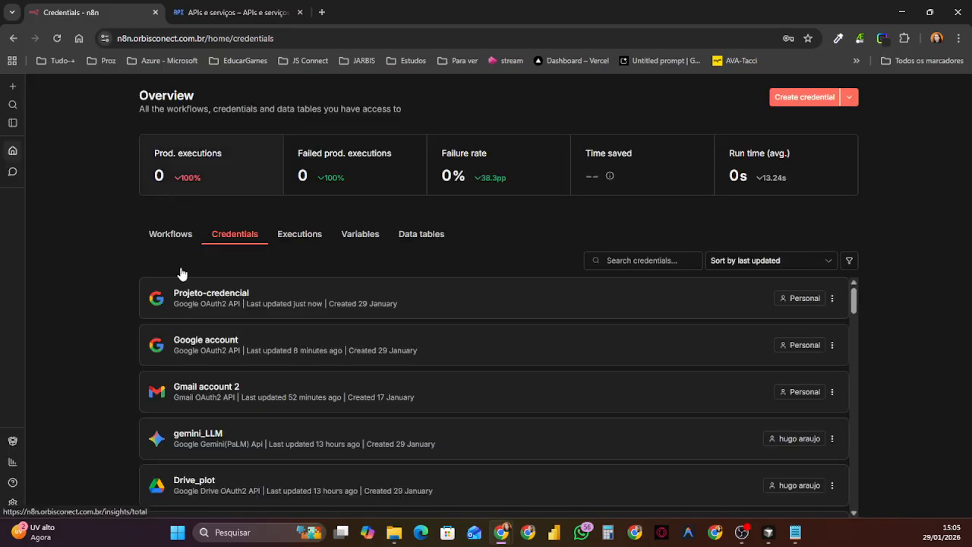
click(161, 235)
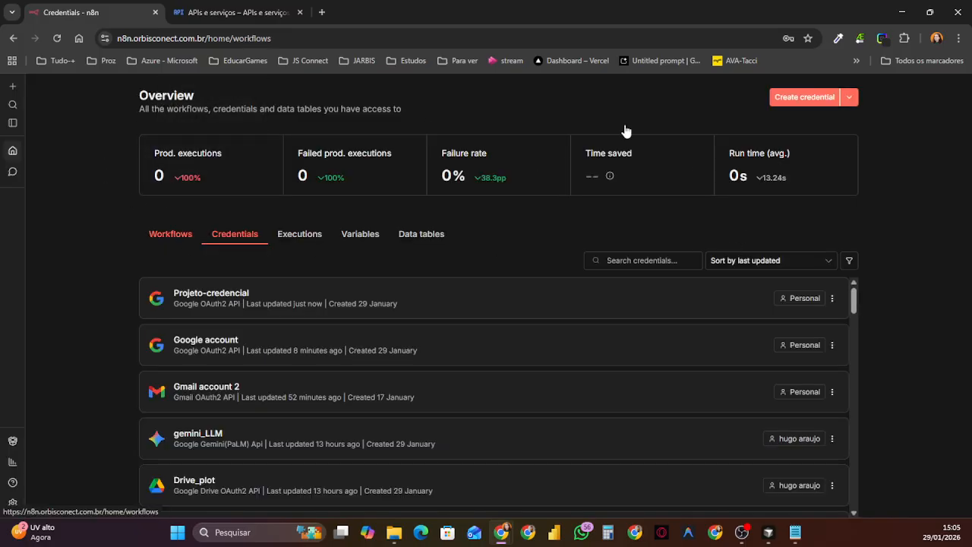